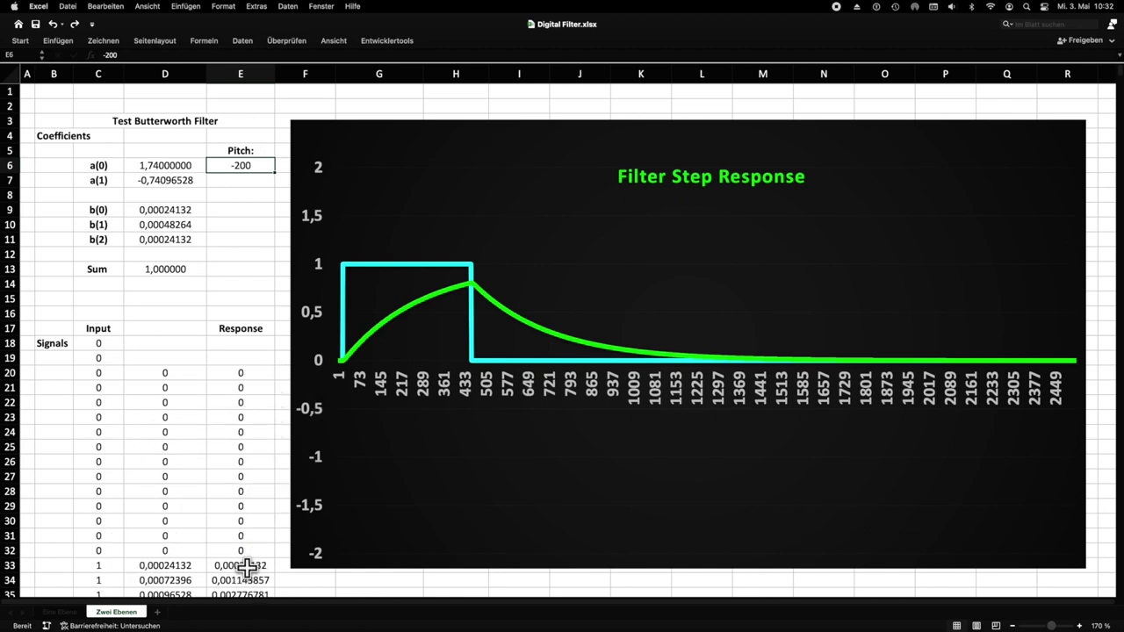
Step: Inspect the recursive formula in cell E33 and its references in the formula bar
{"action": "left_click", "coordinate": [246, 568]}
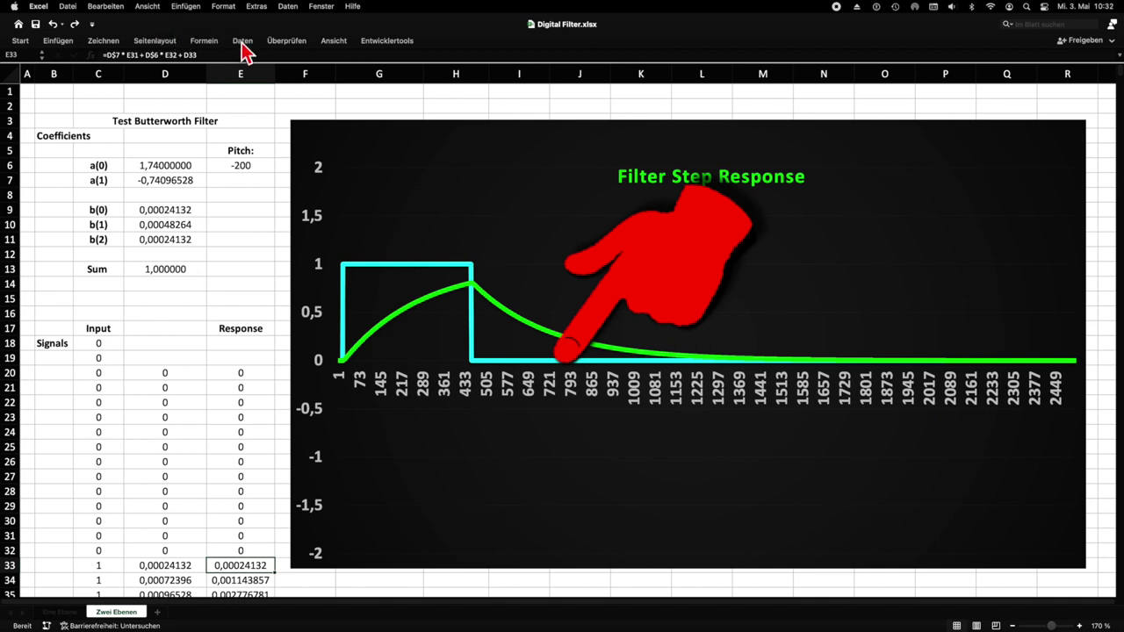
{"action": "left_click", "coordinate": [215, 54]}
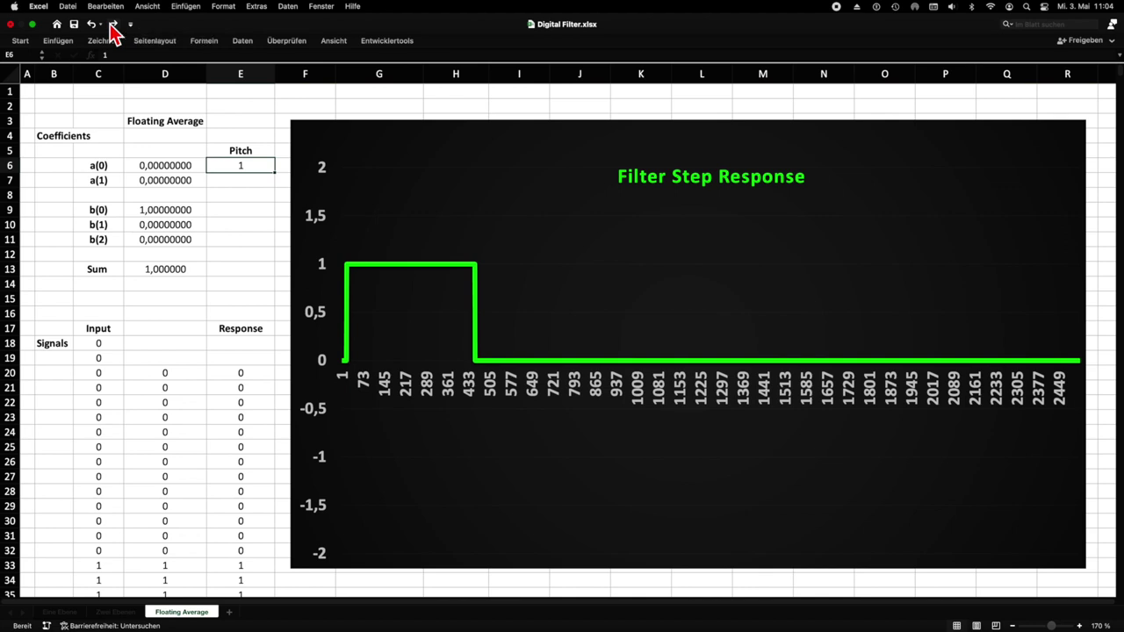
Step: Step the Floating Average Pitch in E6 from 1 up to 180 with Redo, then undo it back down
{"action": "left_click", "coordinate": [112, 25]}
{"action": "left_click", "coordinate": [112, 25]}
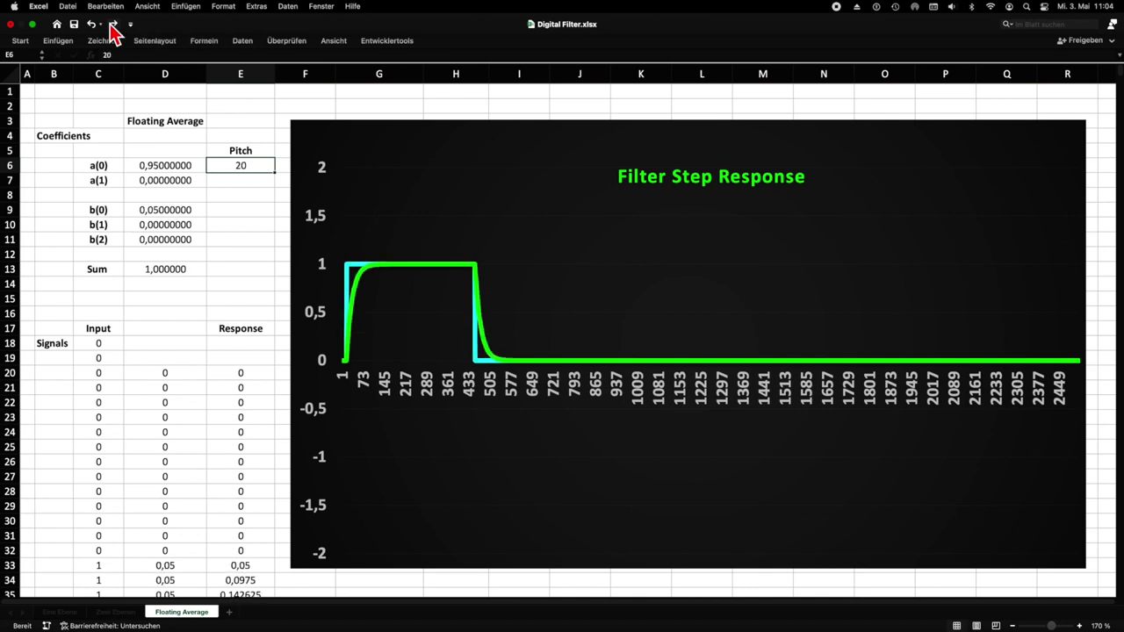
{"action": "left_click", "coordinate": [114, 27]}
{"action": "left_click", "coordinate": [113, 26]}
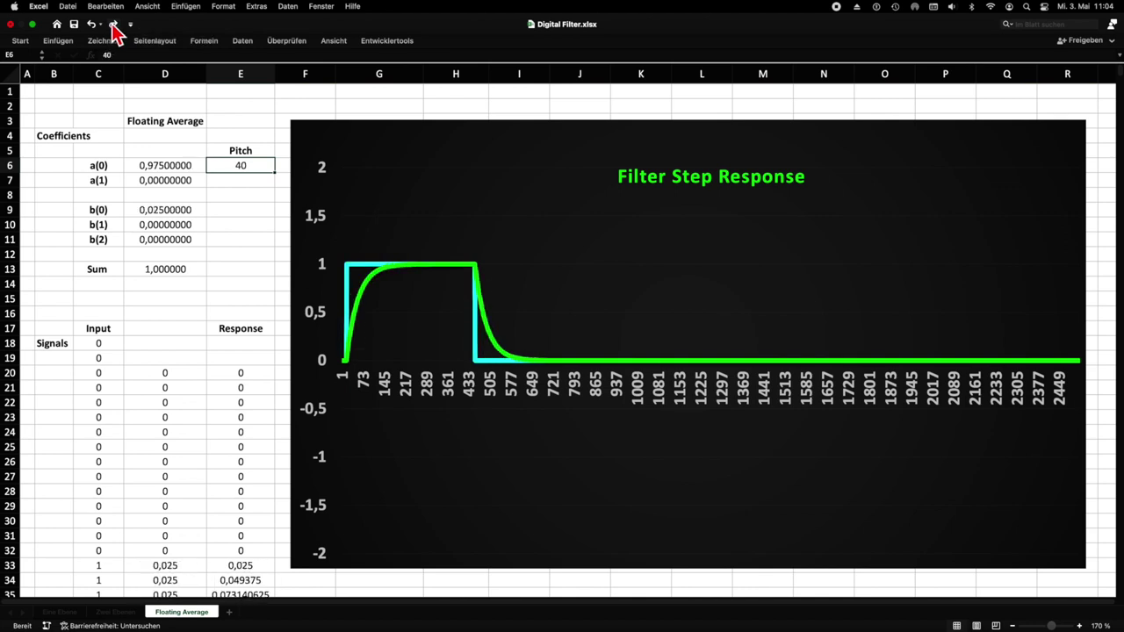
{"action": "left_click", "coordinate": [114, 27]}
{"action": "left_click", "coordinate": [113, 26]}
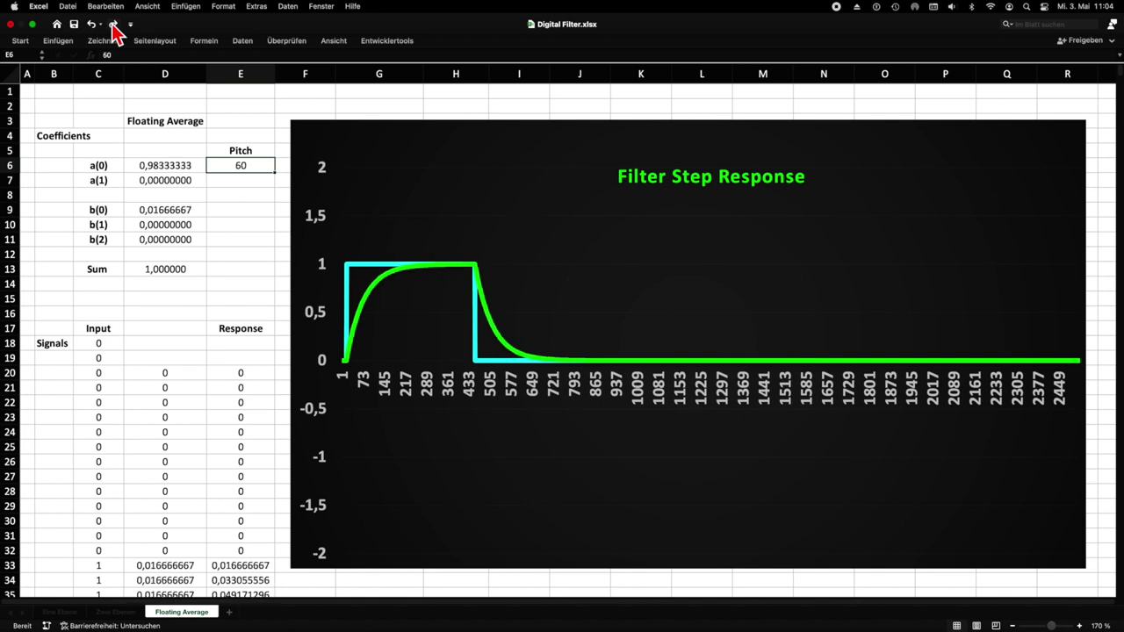
{"action": "left_click", "coordinate": [113, 26]}
{"action": "left_click", "coordinate": [113, 27]}
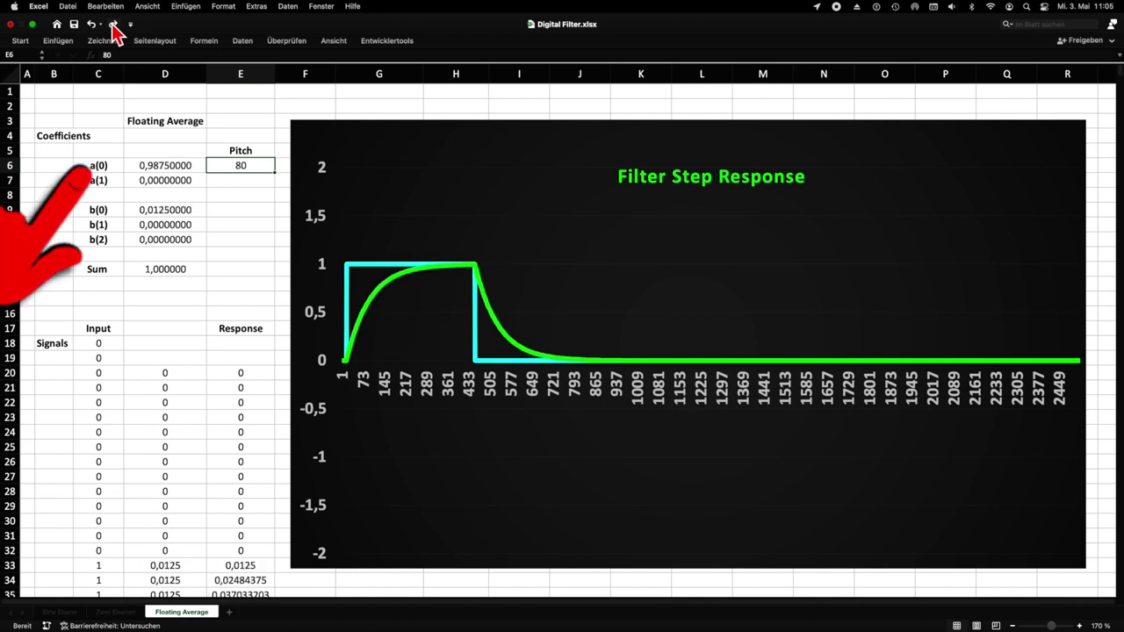
{"action": "left_click", "coordinate": [113, 27]}
{"action": "left_click", "coordinate": [114, 27]}
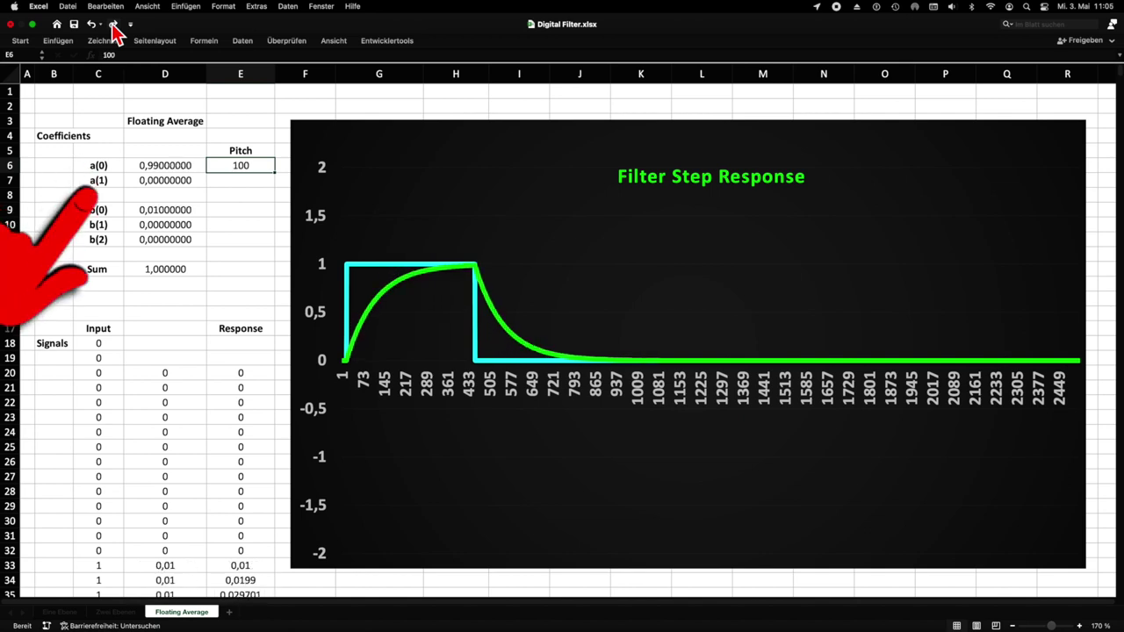
{"action": "left_click", "coordinate": [114, 26]}
{"action": "left_click", "coordinate": [113, 26]}
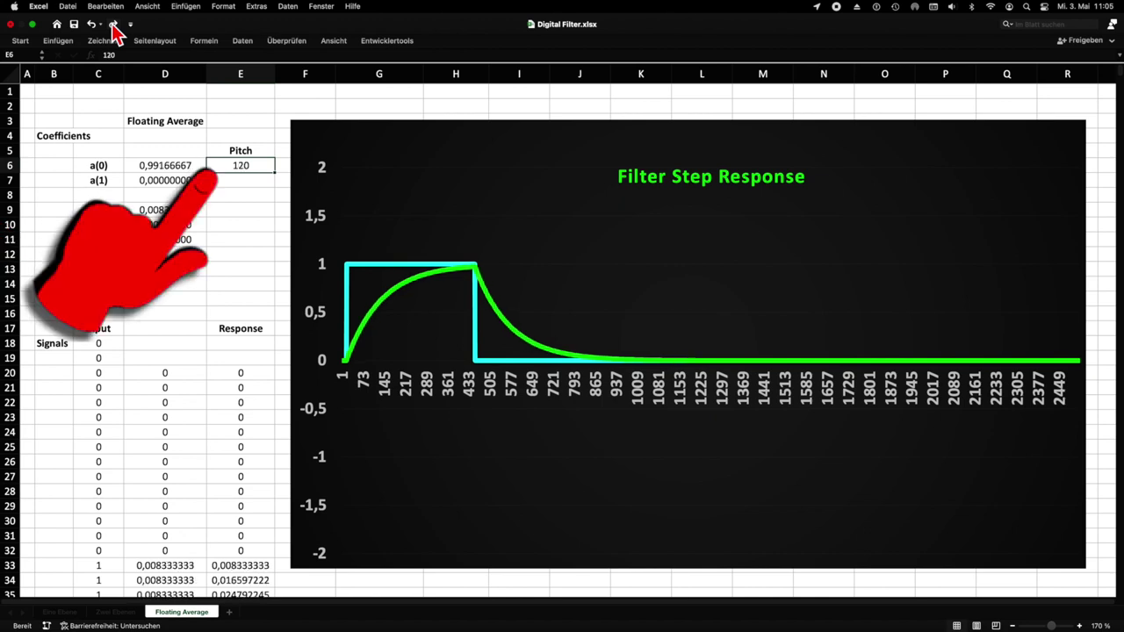
{"action": "left_click", "coordinate": [113, 26]}
{"action": "left_click", "coordinate": [113, 26]}
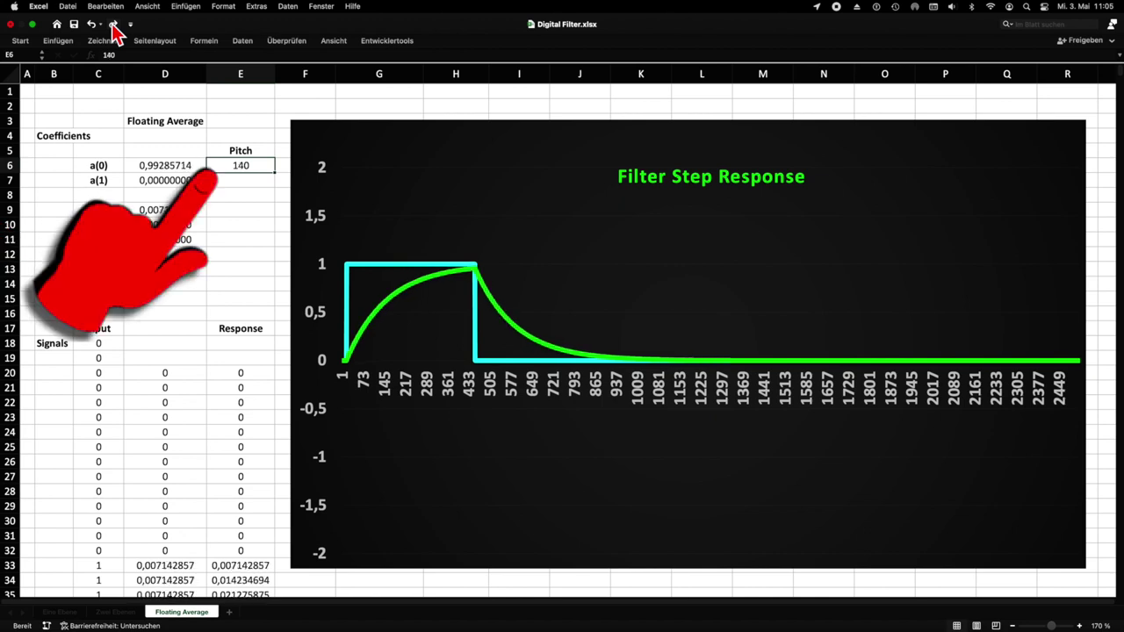
{"action": "left_click", "coordinate": [113, 26]}
{"action": "left_click", "coordinate": [114, 27]}
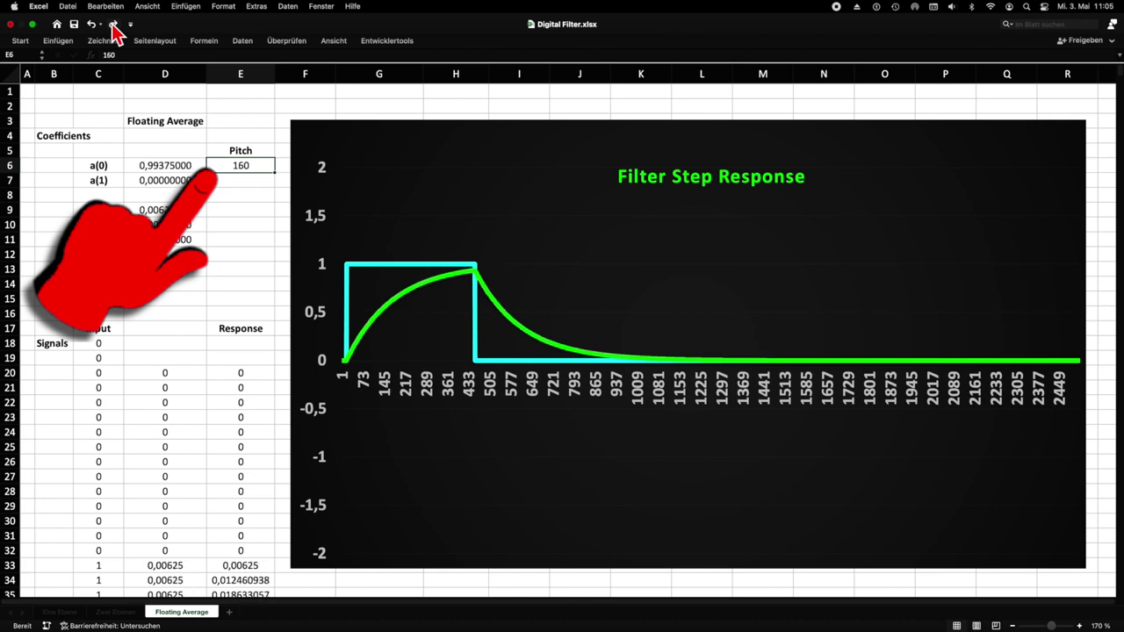
{"action": "left_click", "coordinate": [113, 26]}
{"action": "left_click", "coordinate": [114, 27]}
{"action": "key", "text": "super+z"}
{"action": "key", "text": "super+z"}
{"action": "key", "text": "super+z"}
{"action": "key", "text": "super+z"}
{"action": "key", "text": "super+z"}
{"action": "key", "text": "super+z"}
{"action": "key", "text": "super+z"}
{"action": "key", "text": "super+z"}
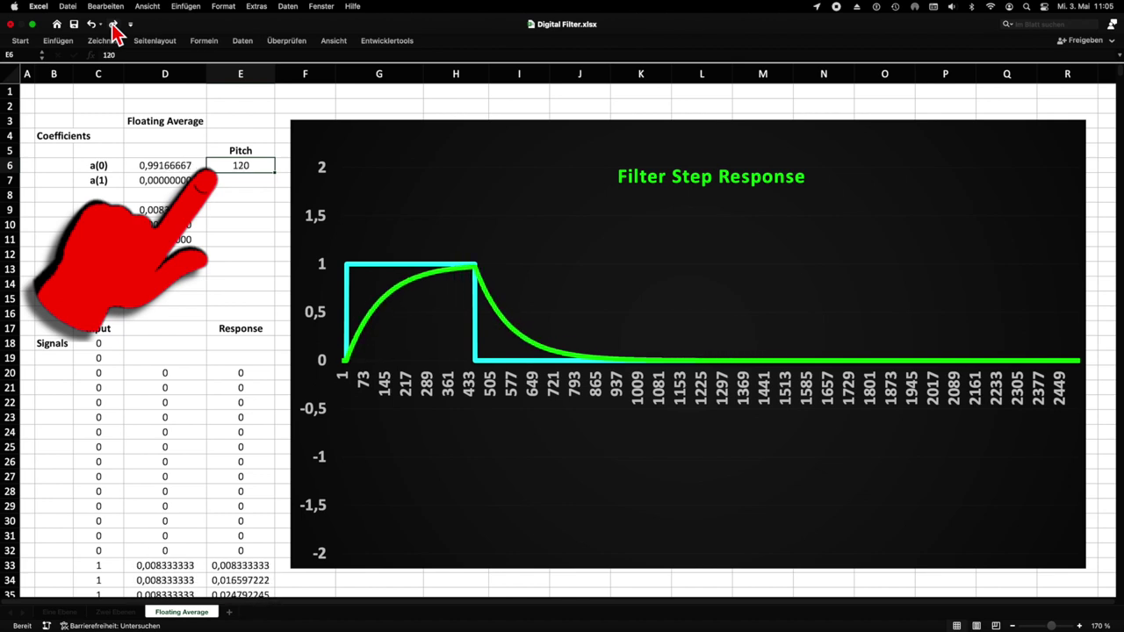
{"action": "key", "text": "super+z"}
{"action": "key", "text": "super+z"}
{"action": "key", "text": "super+z"}
{"action": "key", "text": "super+z"}
{"action": "key", "text": "super+z"}
{"action": "key", "text": "super+z"}
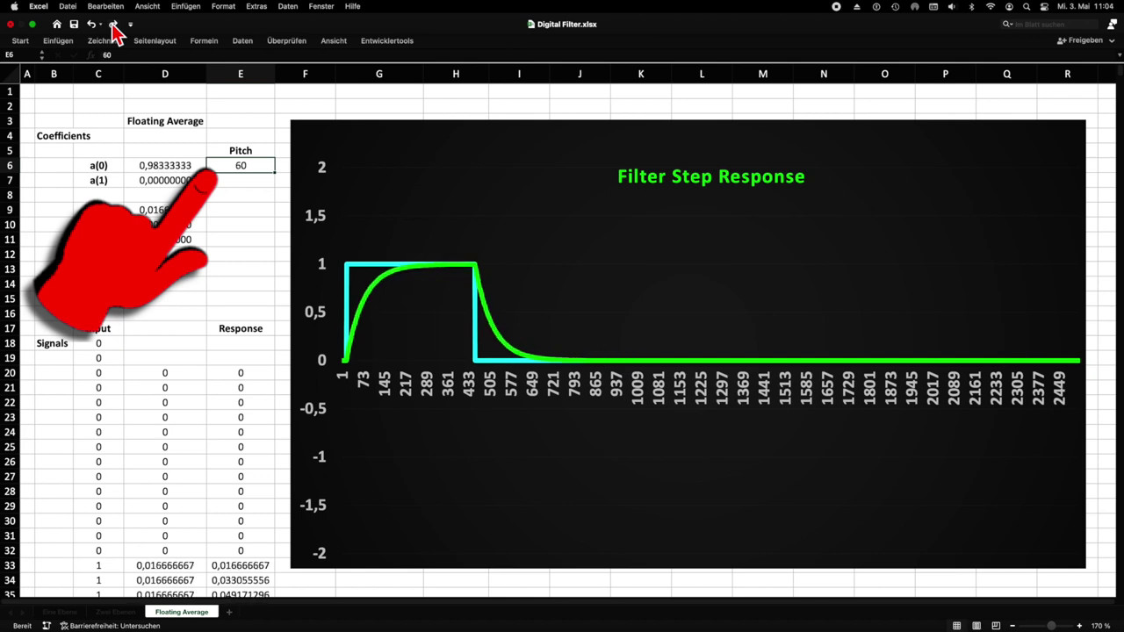
{"action": "key", "text": "super+z"}
{"action": "key", "text": "super+z"}
{"action": "key", "text": "super+z"}
{"action": "key", "text": "super+z"}
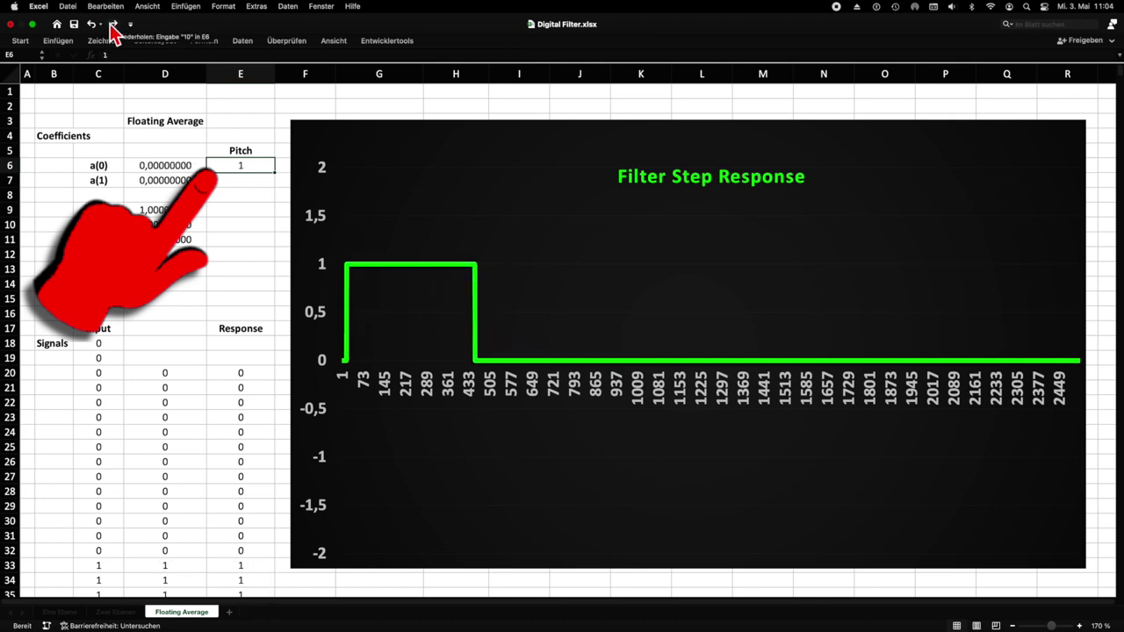
Step: Redo the Pitch increases again, raising E6 in steps of 10 toward 170
{"action": "left_click", "coordinate": [112, 24]}
{"action": "left_click", "coordinate": [113, 24]}
{"action": "left_click", "coordinate": [112, 24]}
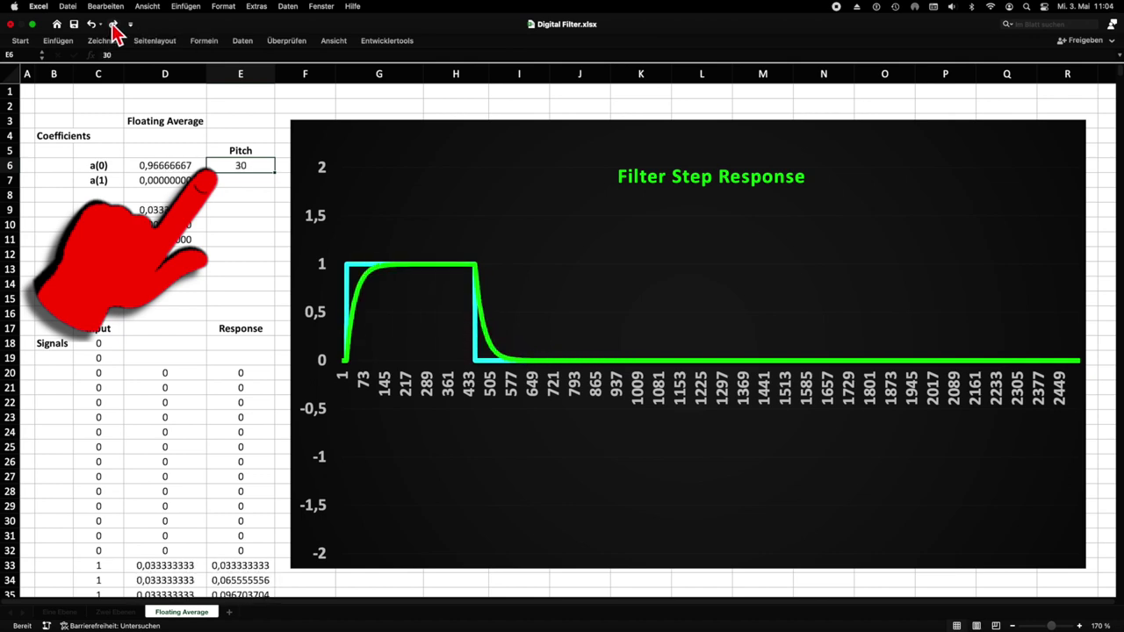
{"action": "left_click", "coordinate": [112, 25]}
{"action": "left_click", "coordinate": [112, 25]}
{"action": "left_click", "coordinate": [112, 24]}
{"action": "left_click", "coordinate": [113, 25]}
{"action": "left_click", "coordinate": [113, 25]}
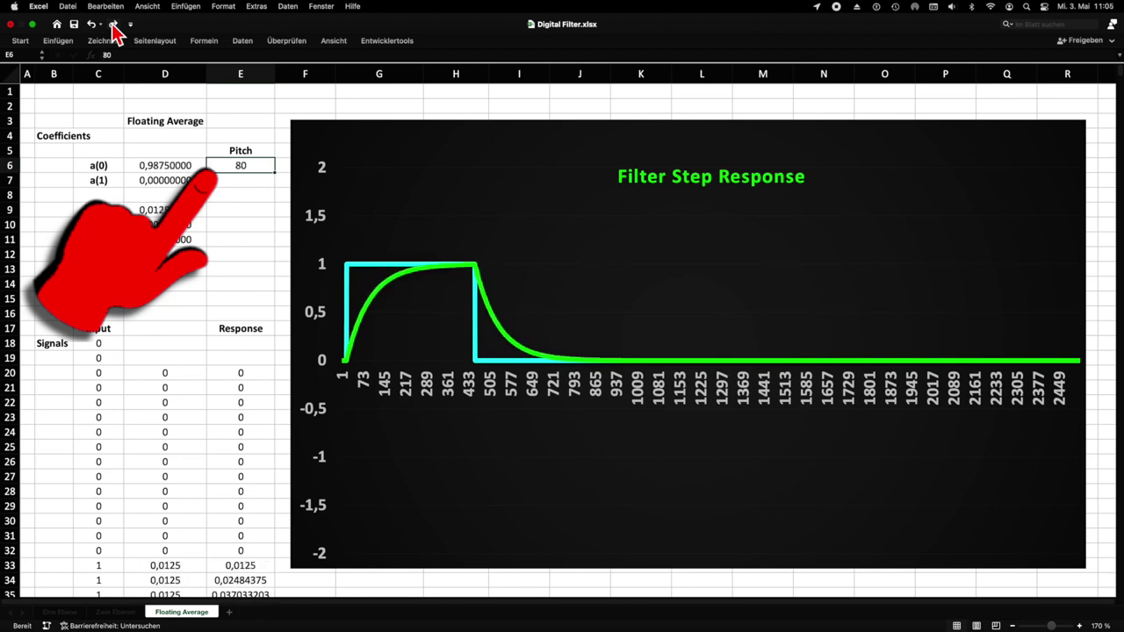
{"action": "left_click", "coordinate": [113, 25]}
{"action": "left_click", "coordinate": [112, 25]}
{"action": "left_click", "coordinate": [112, 24]}
{"action": "left_click", "coordinate": [113, 25]}
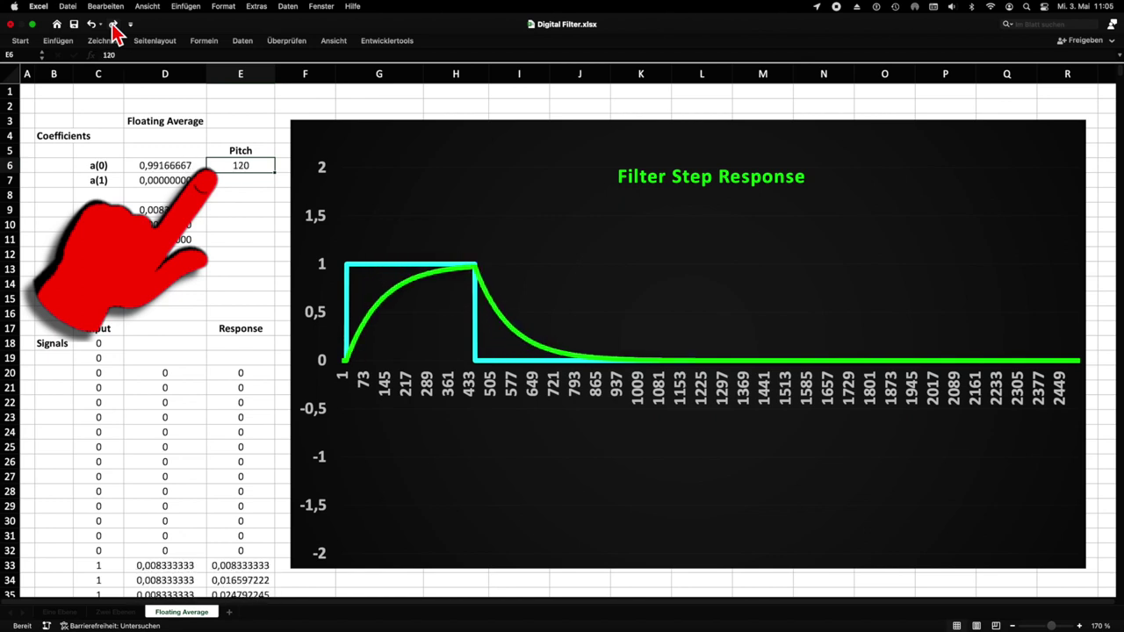
{"action": "left_click", "coordinate": [112, 24]}
{"action": "left_click", "coordinate": [112, 25]}
{"action": "left_click", "coordinate": [113, 25]}
{"action": "left_click", "coordinate": [112, 25]}
{"action": "left_click", "coordinate": [112, 25]}
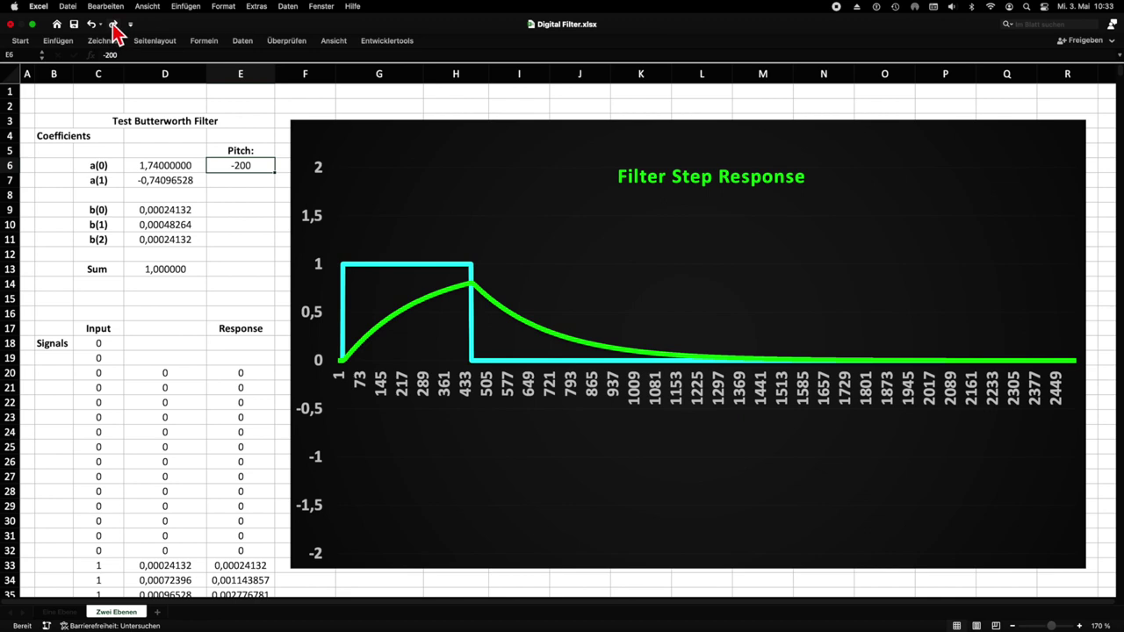
Step: Raise the Butterworth Pitch in E6 from -200 to -50 in steps of 10
{"action": "left_click", "coordinate": [113, 25]}
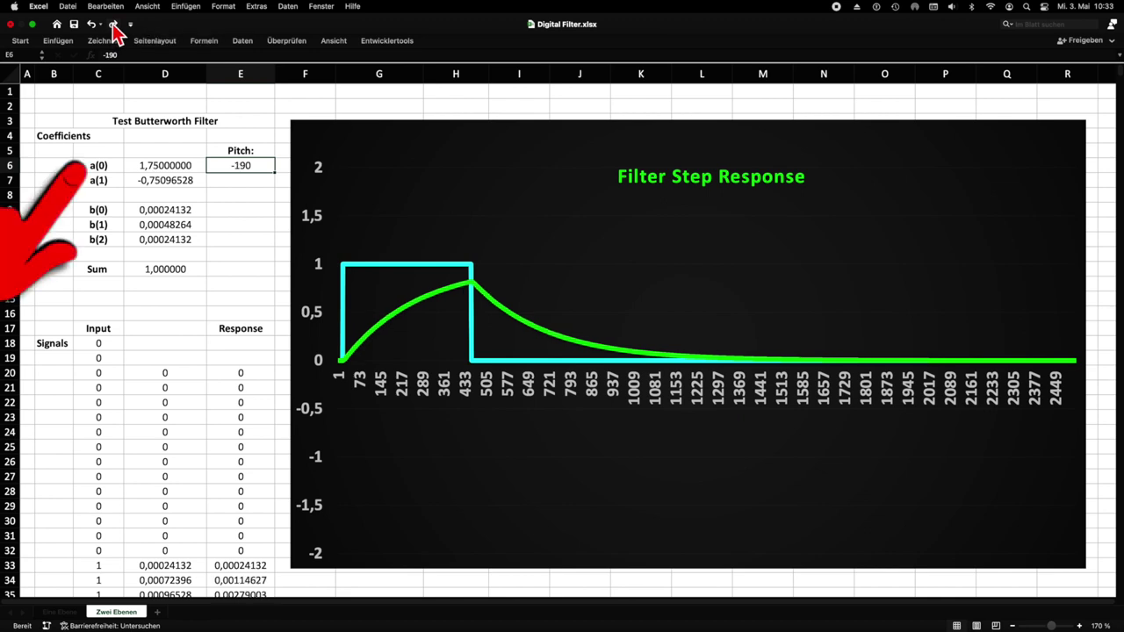
{"action": "left_click", "coordinate": [113, 24]}
{"action": "left_click", "coordinate": [114, 24]}
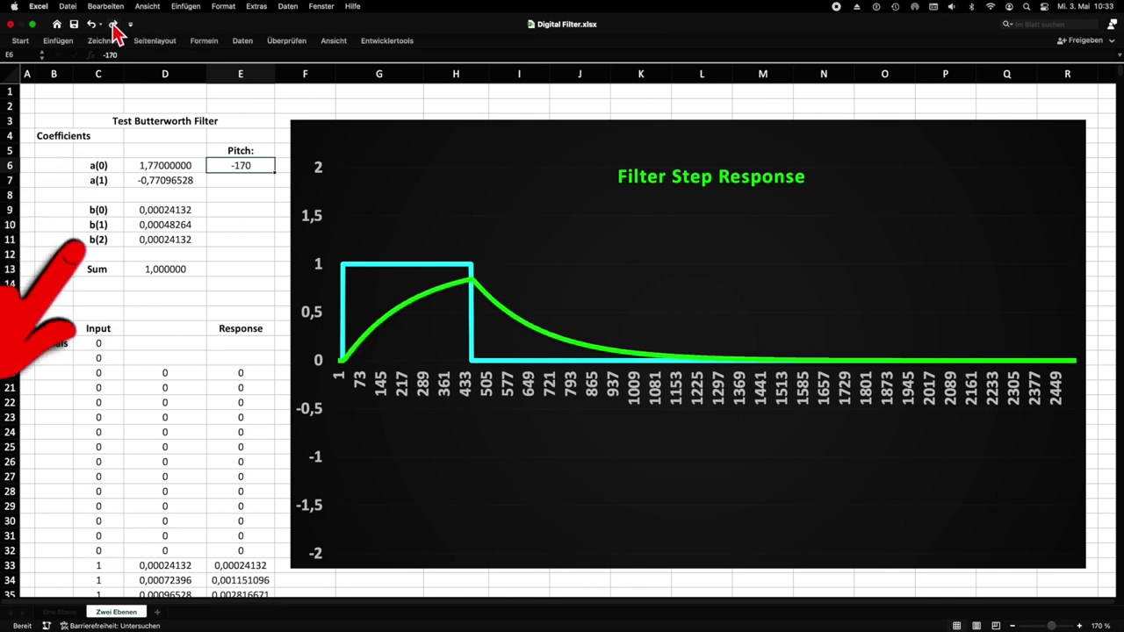
{"action": "left_click", "coordinate": [113, 25]}
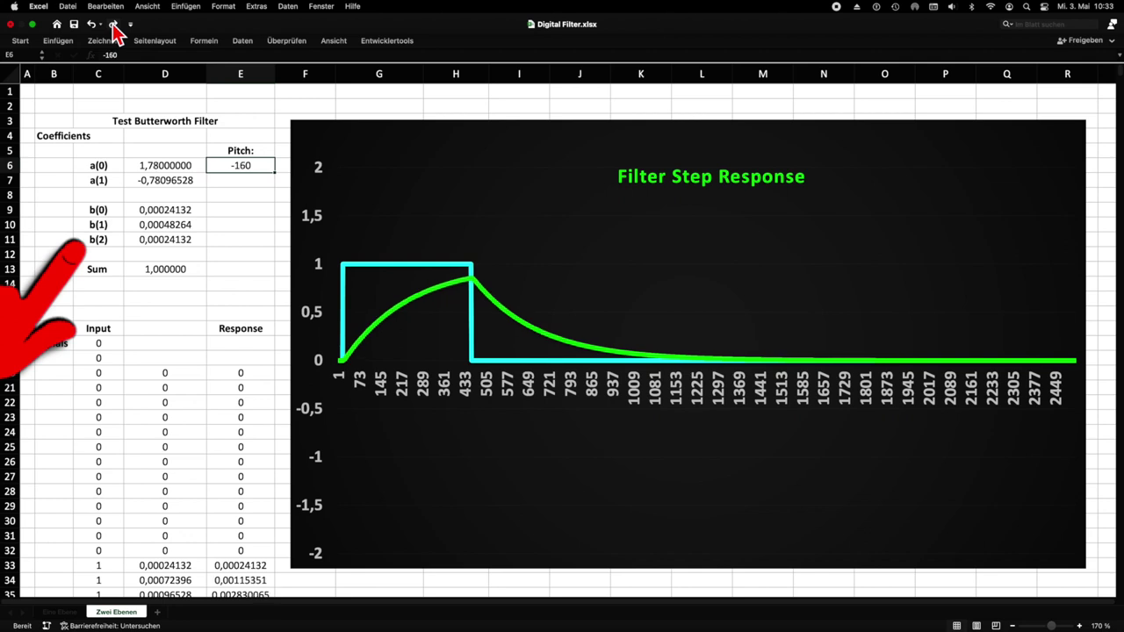
{"action": "left_click", "coordinate": [113, 24]}
{"action": "left_click", "coordinate": [114, 25]}
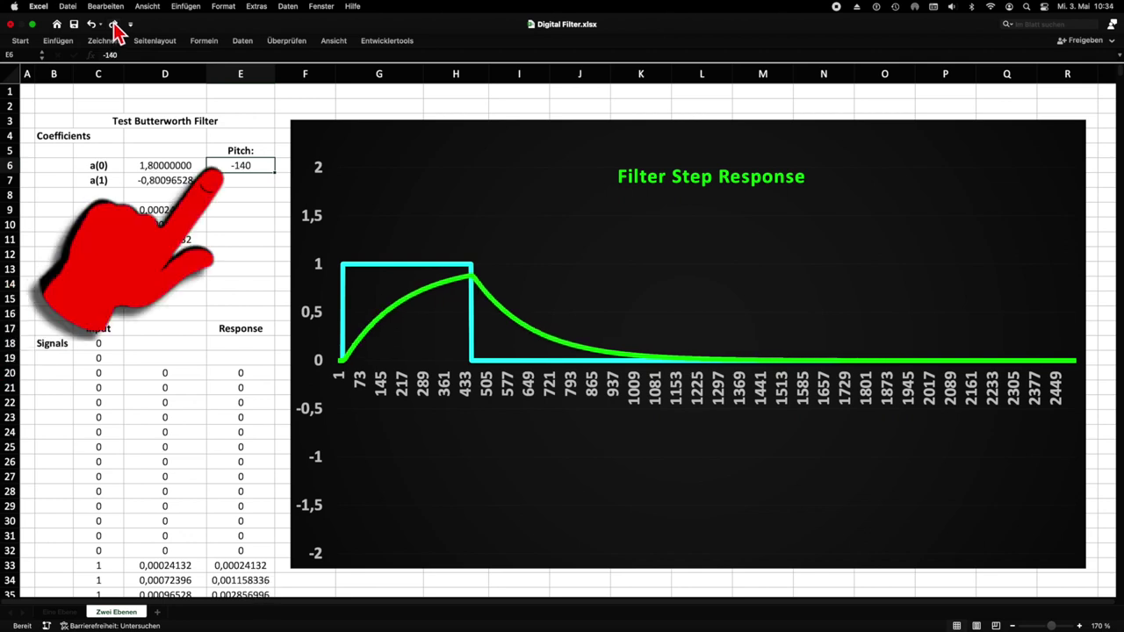
{"action": "left_click", "coordinate": [114, 25]}
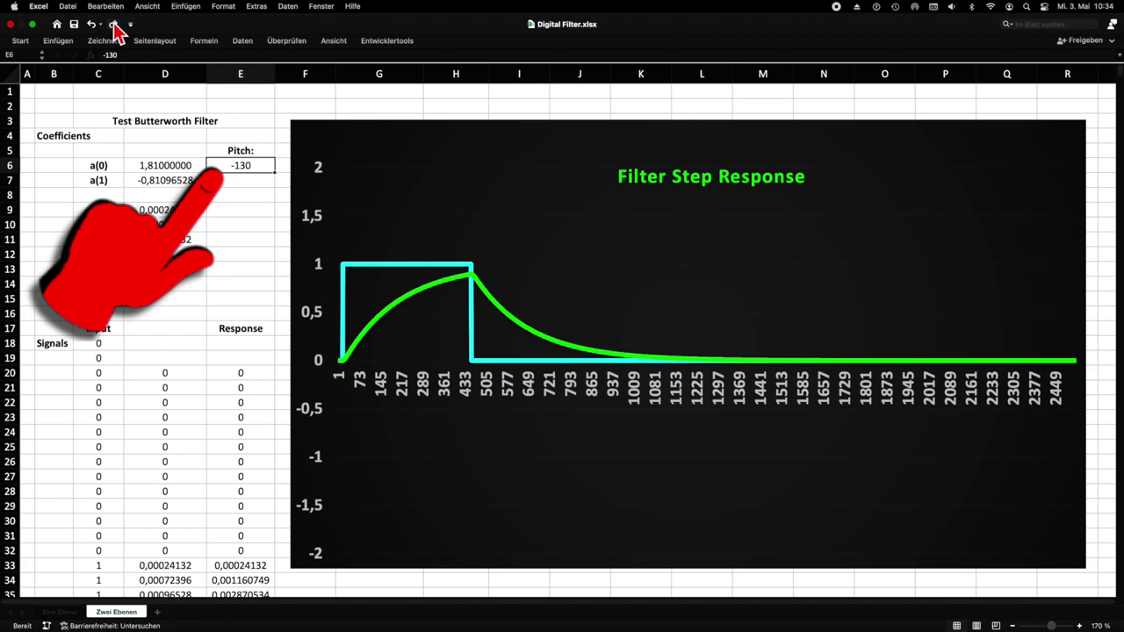
{"action": "left_click", "coordinate": [114, 25]}
{"action": "left_click", "coordinate": [114, 25]}
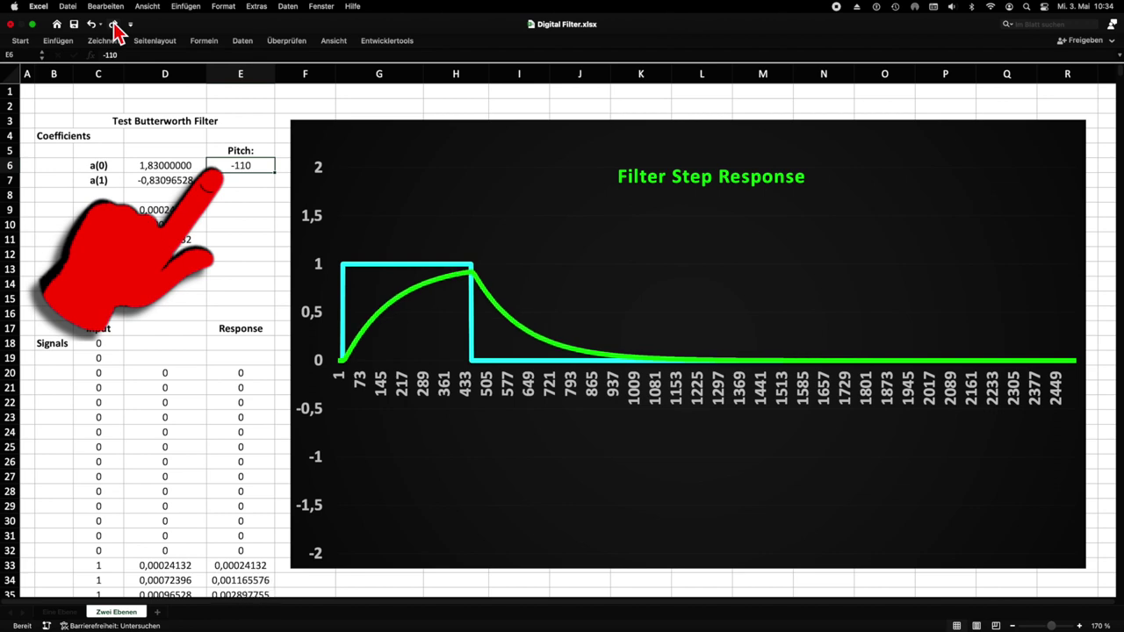
{"action": "left_click", "coordinate": [114, 24]}
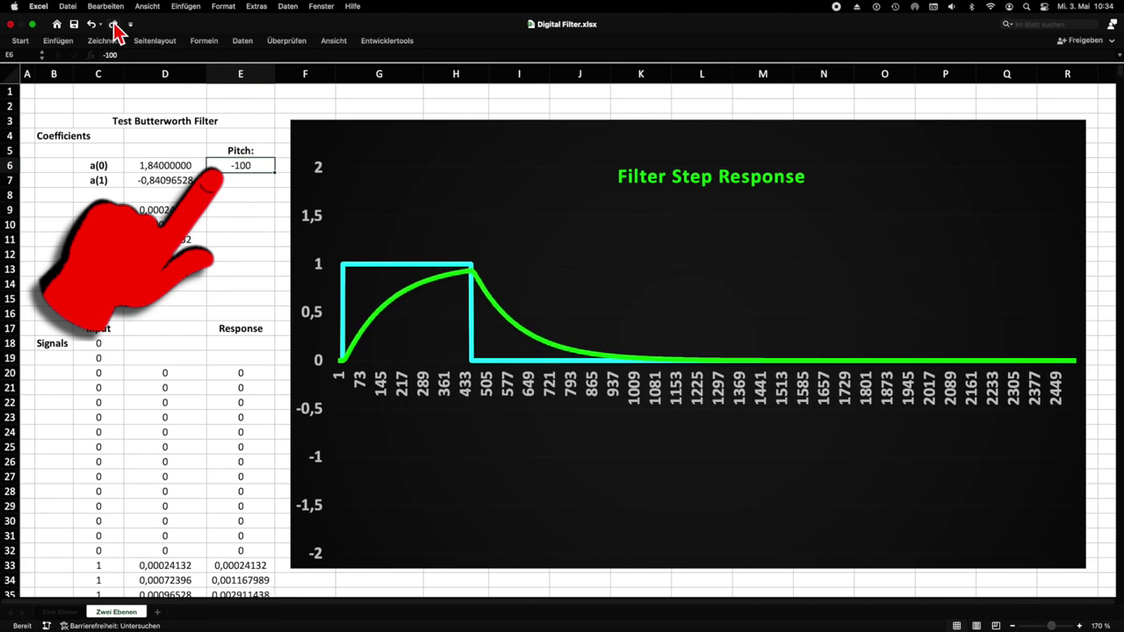
{"action": "left_click", "coordinate": [114, 24]}
{"action": "left_click", "coordinate": [113, 24]}
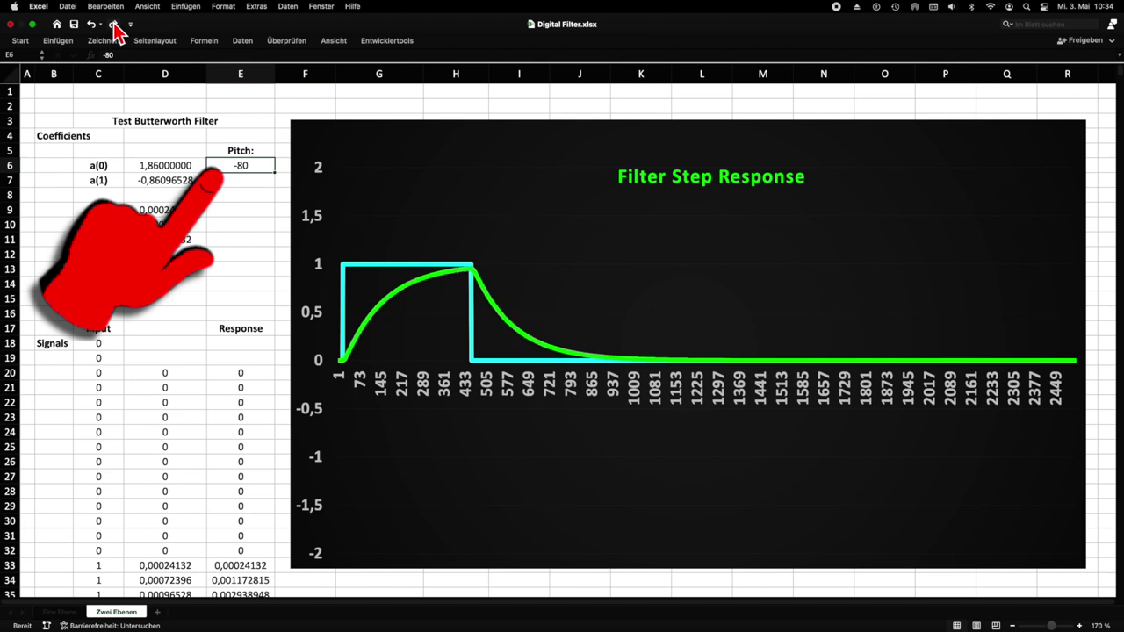
{"action": "left_click", "coordinate": [113, 24]}
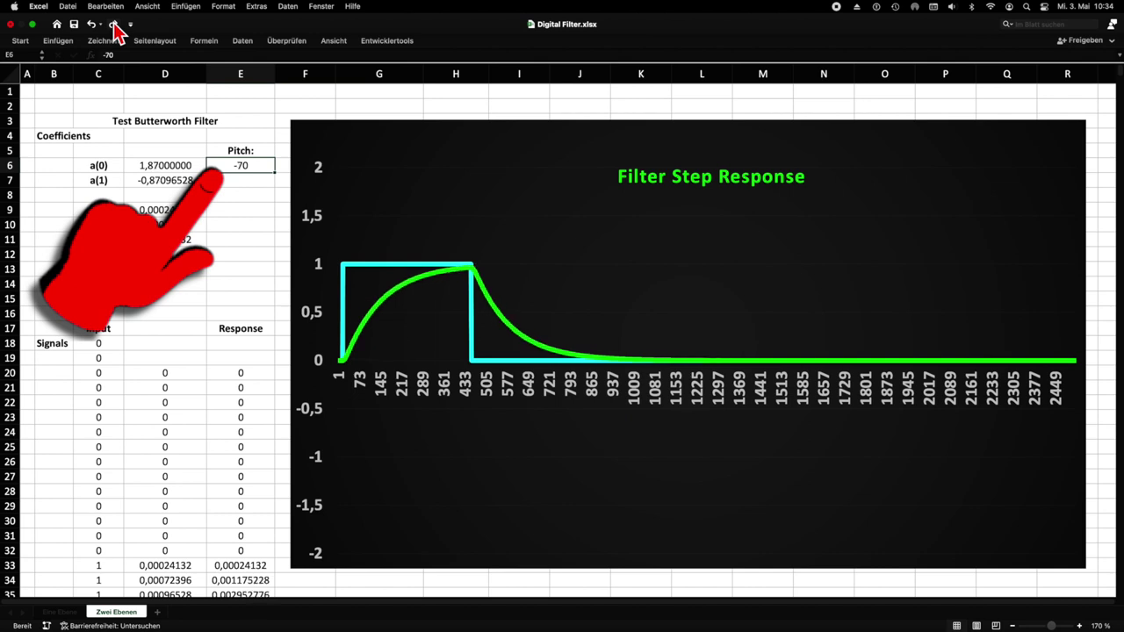
{"action": "left_click", "coordinate": [113, 23]}
{"action": "left_click", "coordinate": [114, 24]}
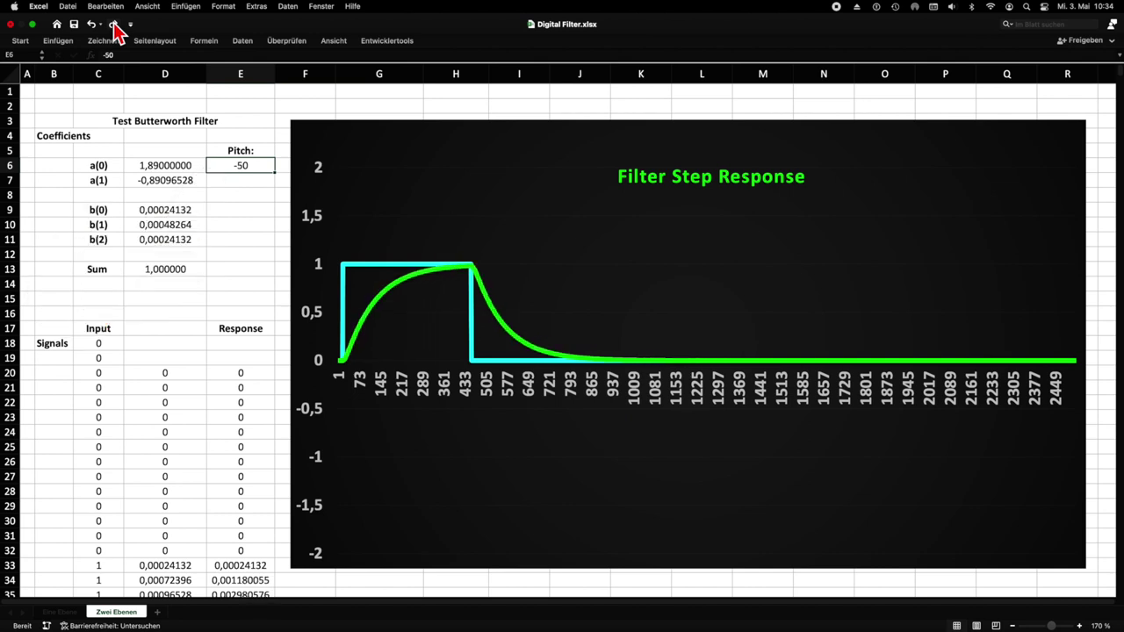
Step: Continue raising the Pitch from -40 to 50 in steps of 10, increasing overshoot
{"action": "left_click", "coordinate": [113, 24]}
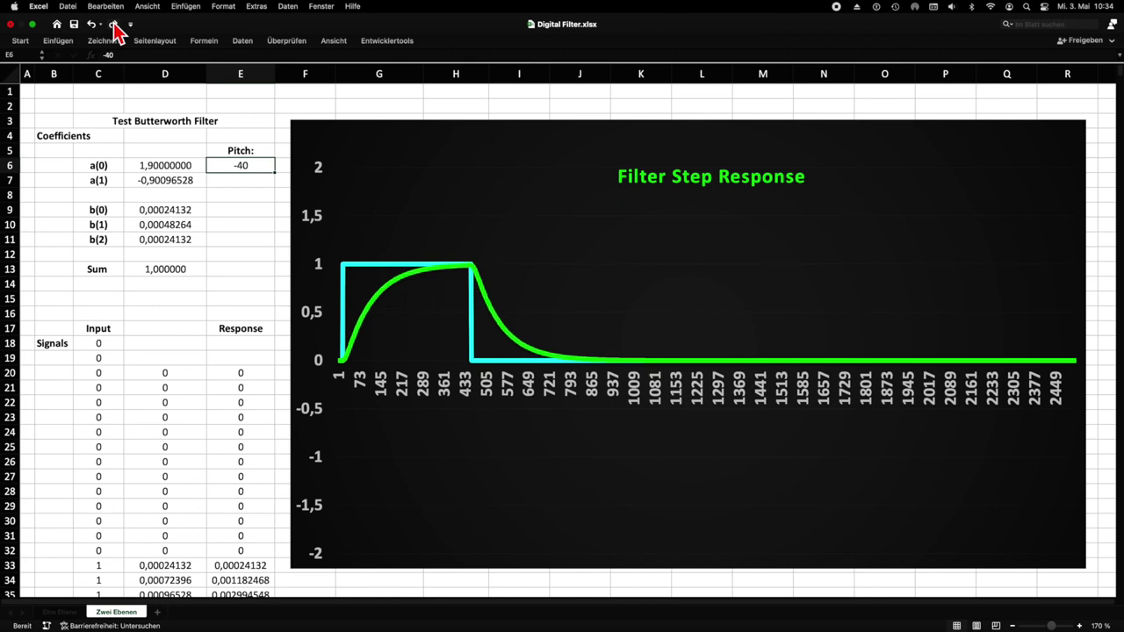
{"action": "left_click", "coordinate": [113, 24]}
{"action": "left_click", "coordinate": [113, 24]}
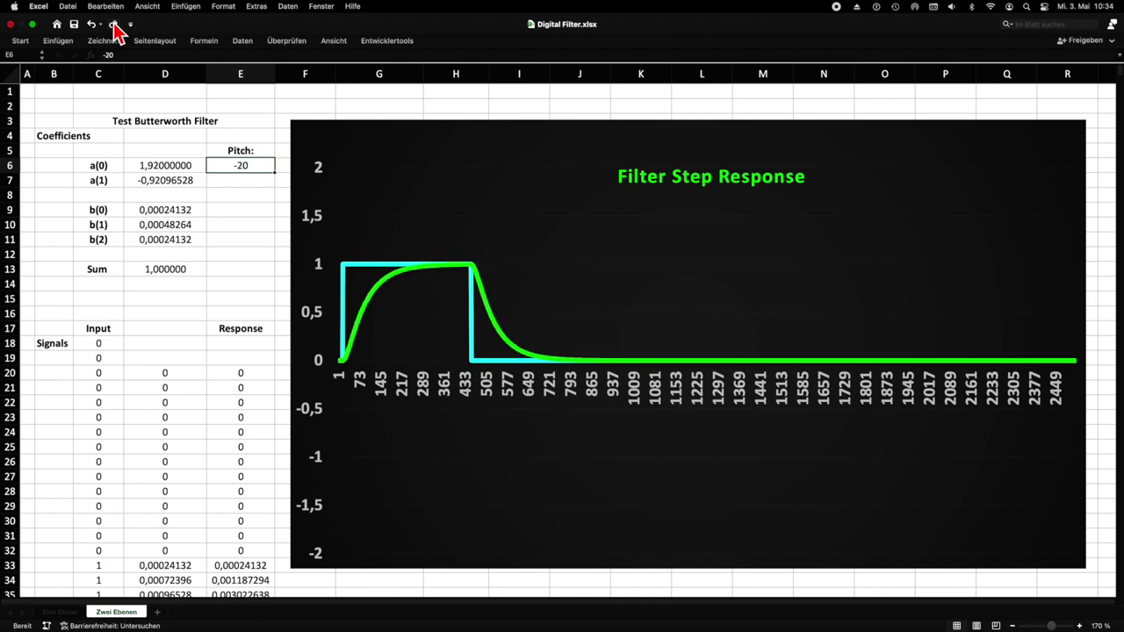
{"action": "left_click", "coordinate": [113, 24]}
{"action": "left_click", "coordinate": [113, 24]}
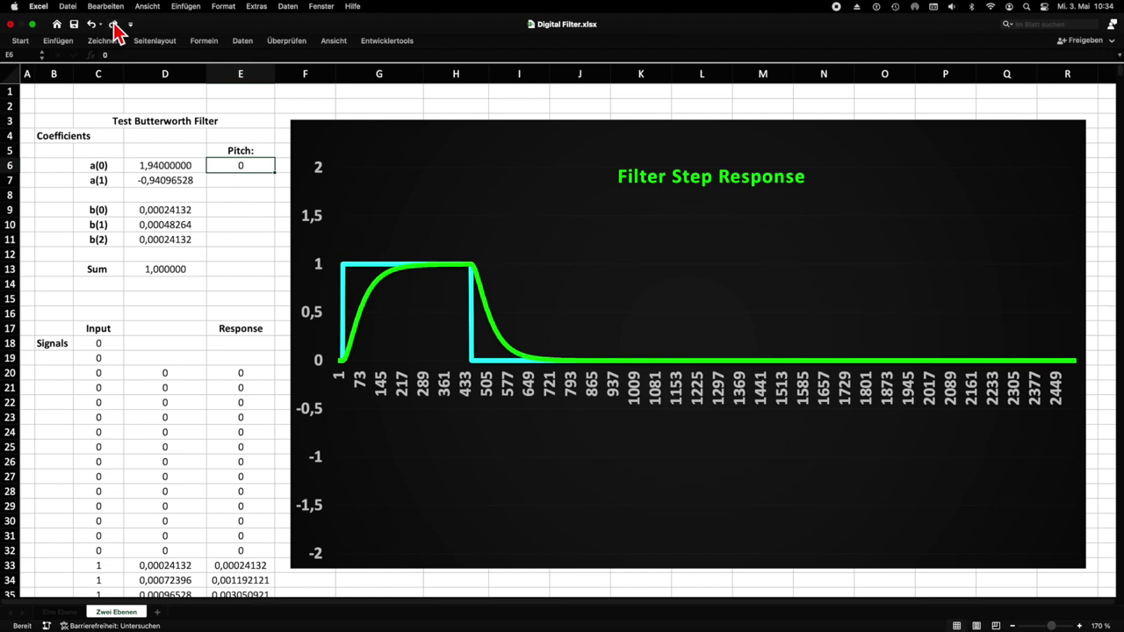
{"action": "left_click", "coordinate": [113, 24]}
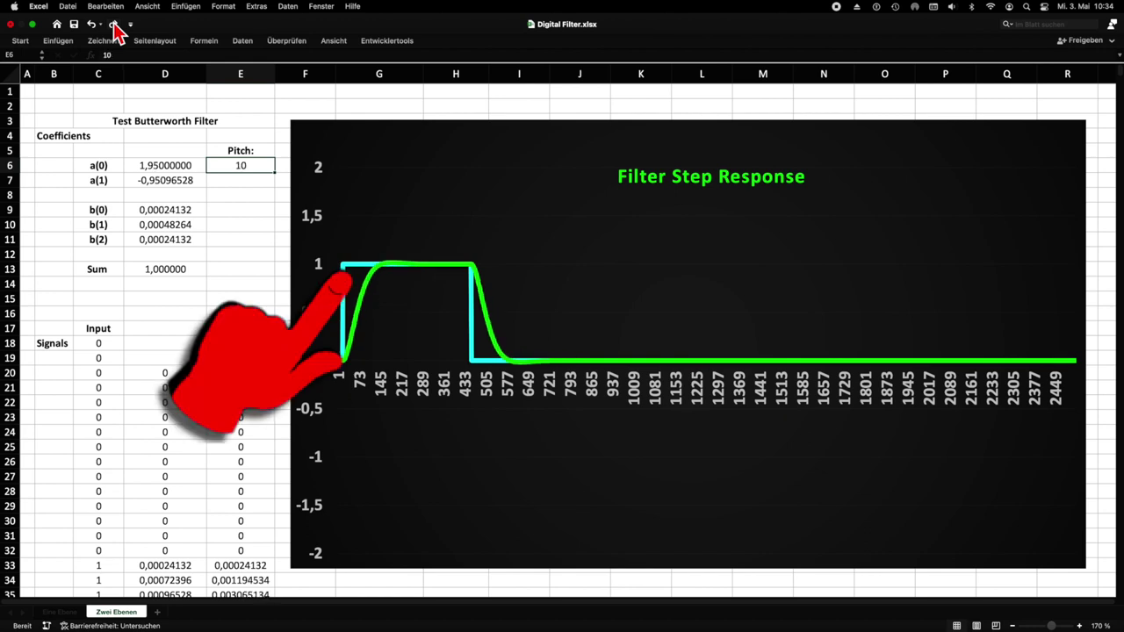
{"action": "left_click", "coordinate": [113, 24]}
{"action": "left_click", "coordinate": [113, 23]}
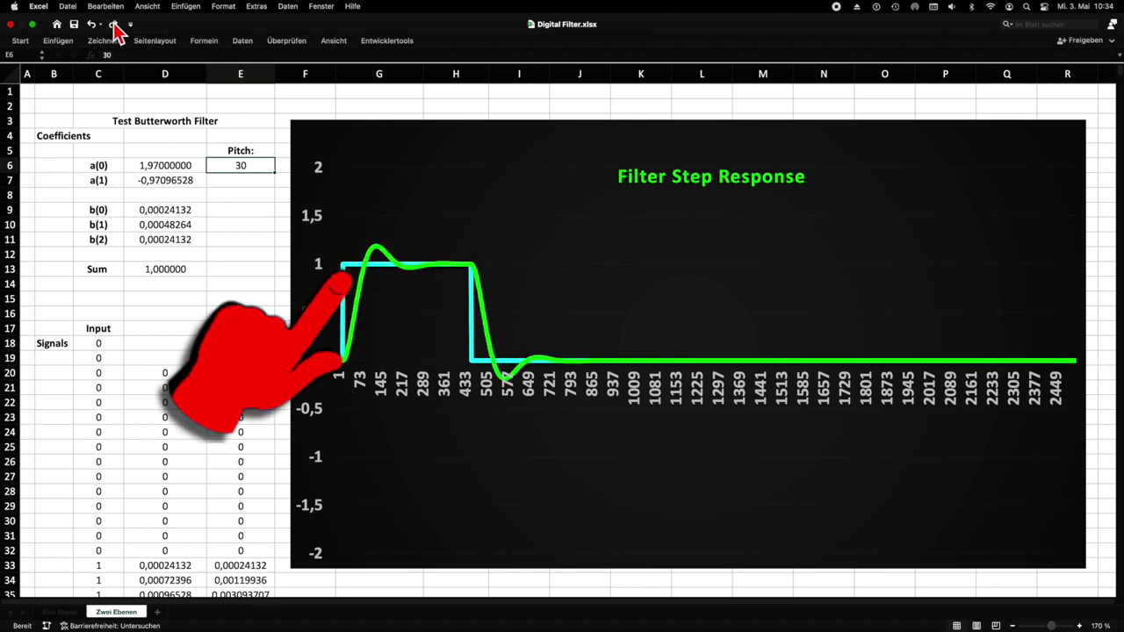
{"action": "left_click", "coordinate": [113, 24]}
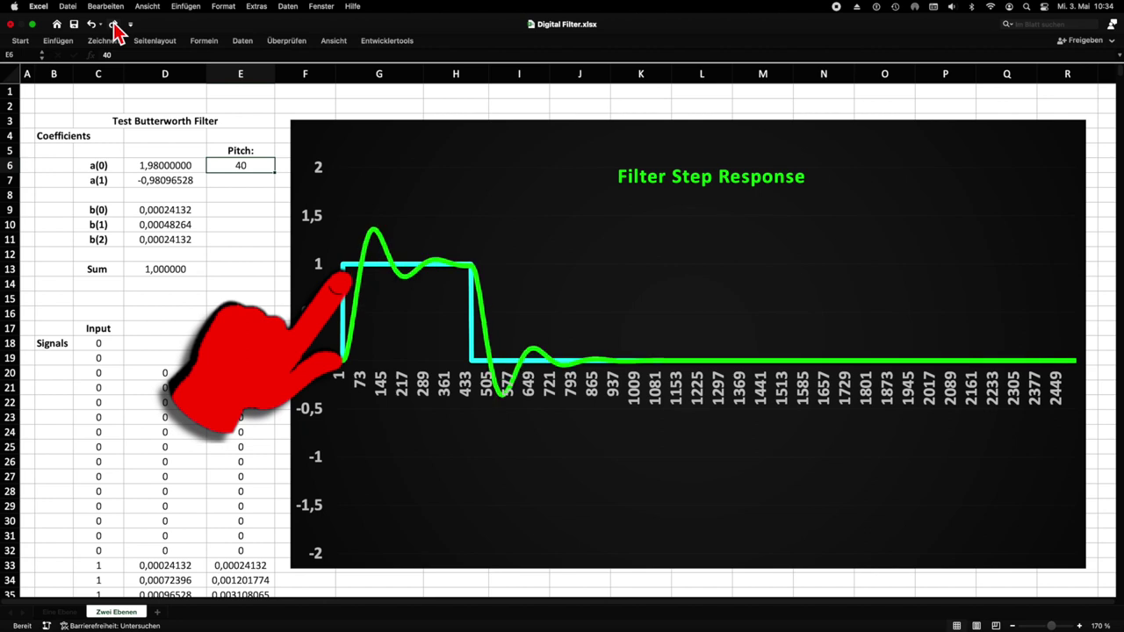
{"action": "left_click", "coordinate": [113, 24]}
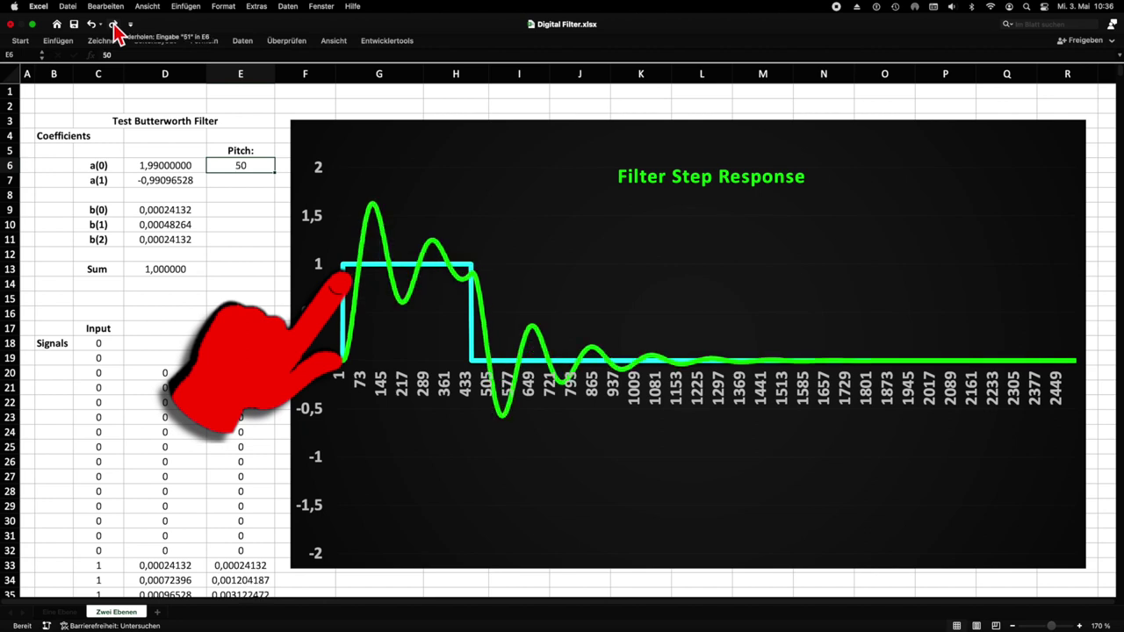
Step: Fine-tune the Pitch one unit at a time from 51 up to 60
{"action": "left_click", "coordinate": [113, 23]}
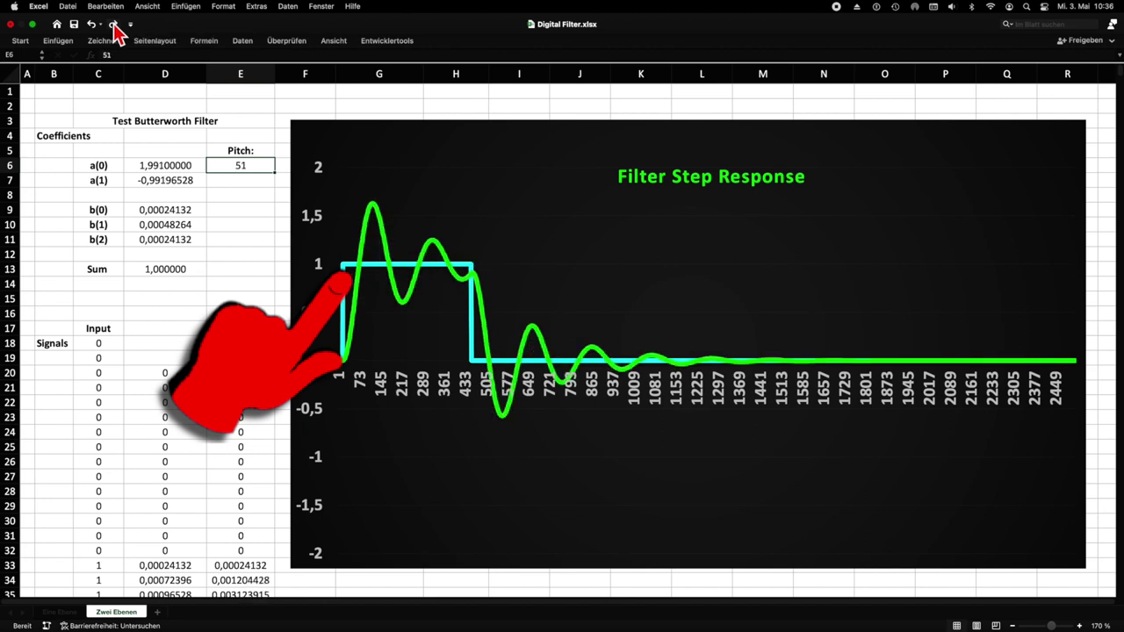
{"action": "left_click", "coordinate": [113, 24]}
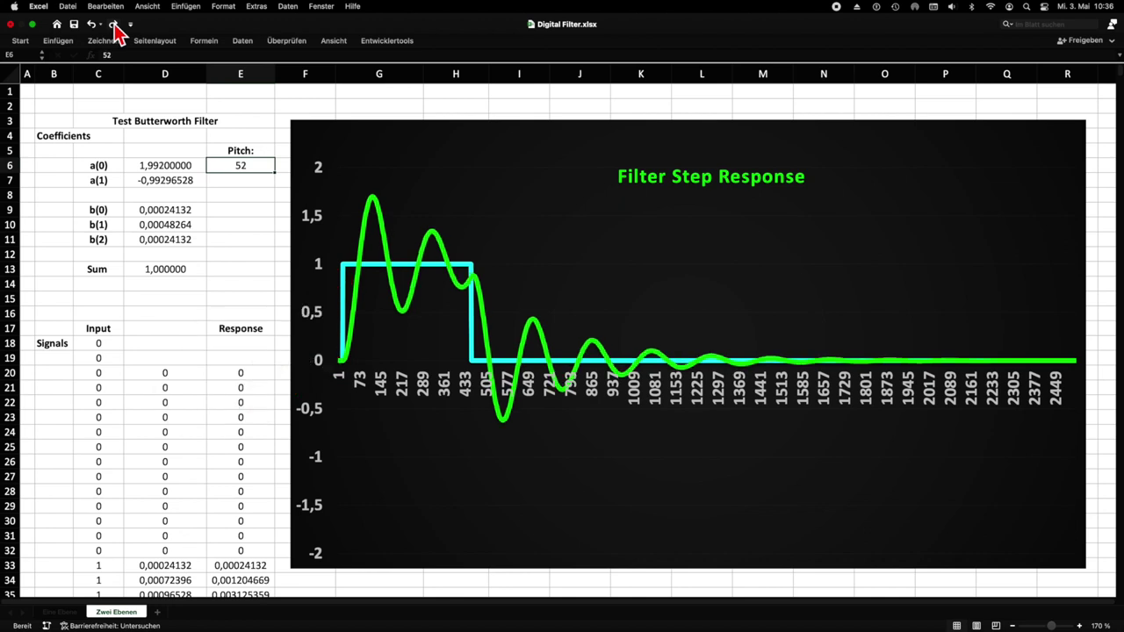
{"action": "left_click", "coordinate": [113, 24]}
{"action": "left_click", "coordinate": [114, 24]}
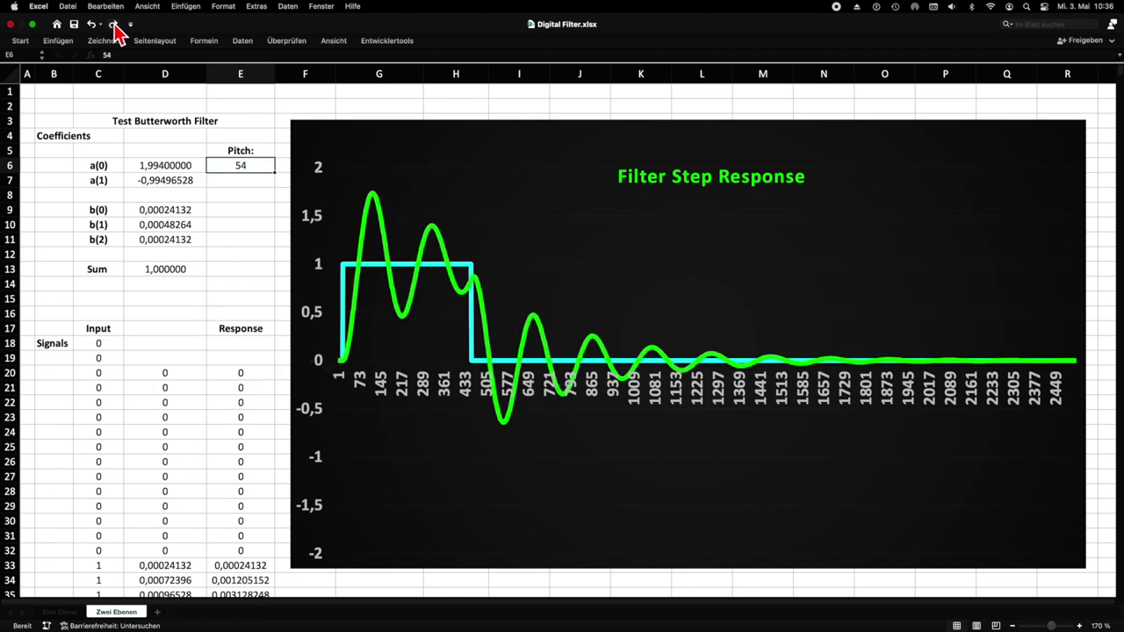
{"action": "left_click", "coordinate": [113, 24]}
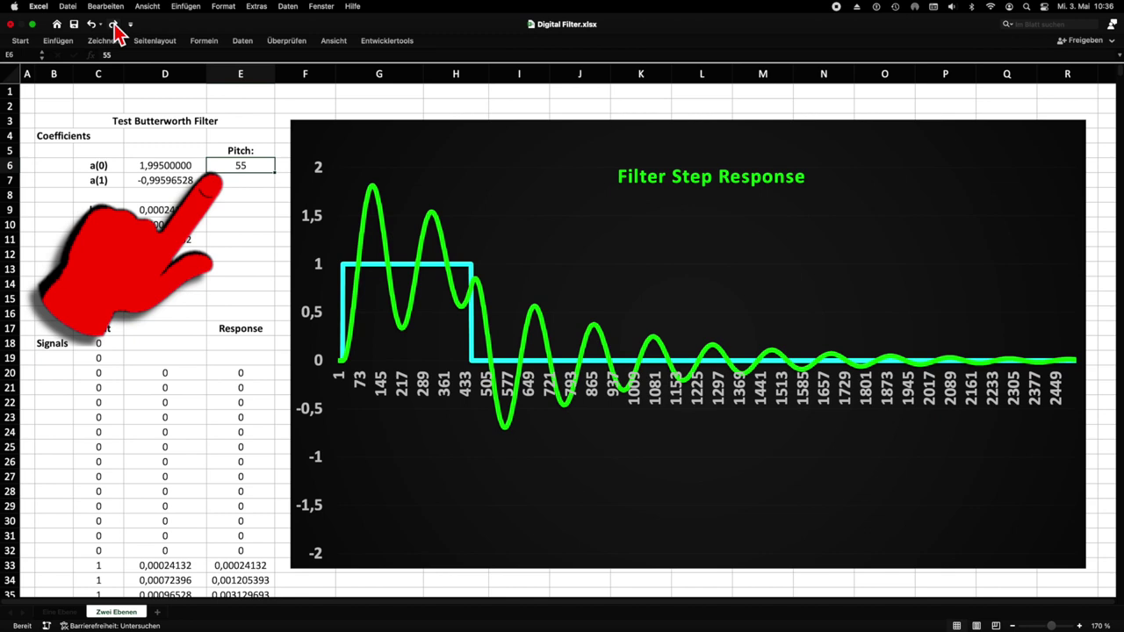
{"action": "left_click", "coordinate": [114, 24]}
{"action": "left_click", "coordinate": [113, 23]}
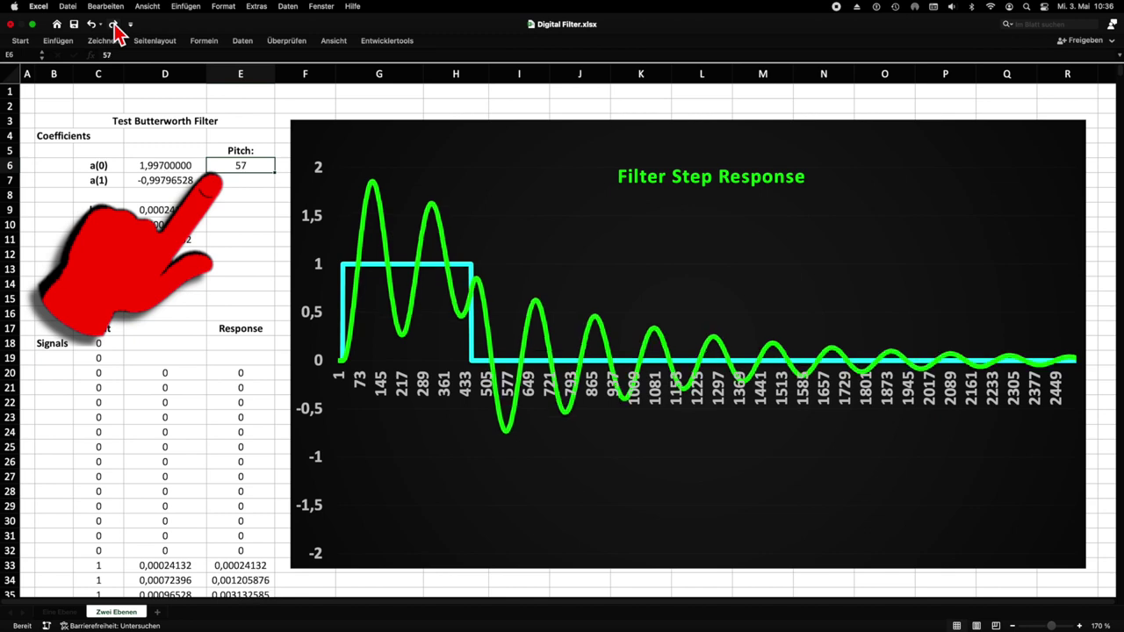
{"action": "left_click", "coordinate": [114, 24]}
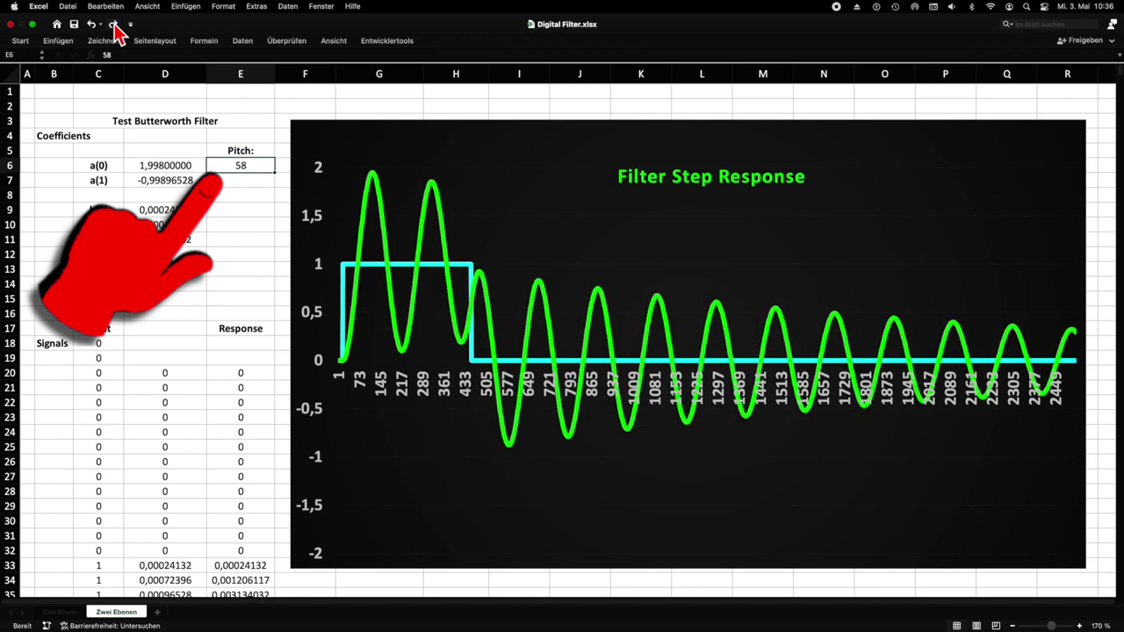
{"action": "left_click", "coordinate": [114, 24]}
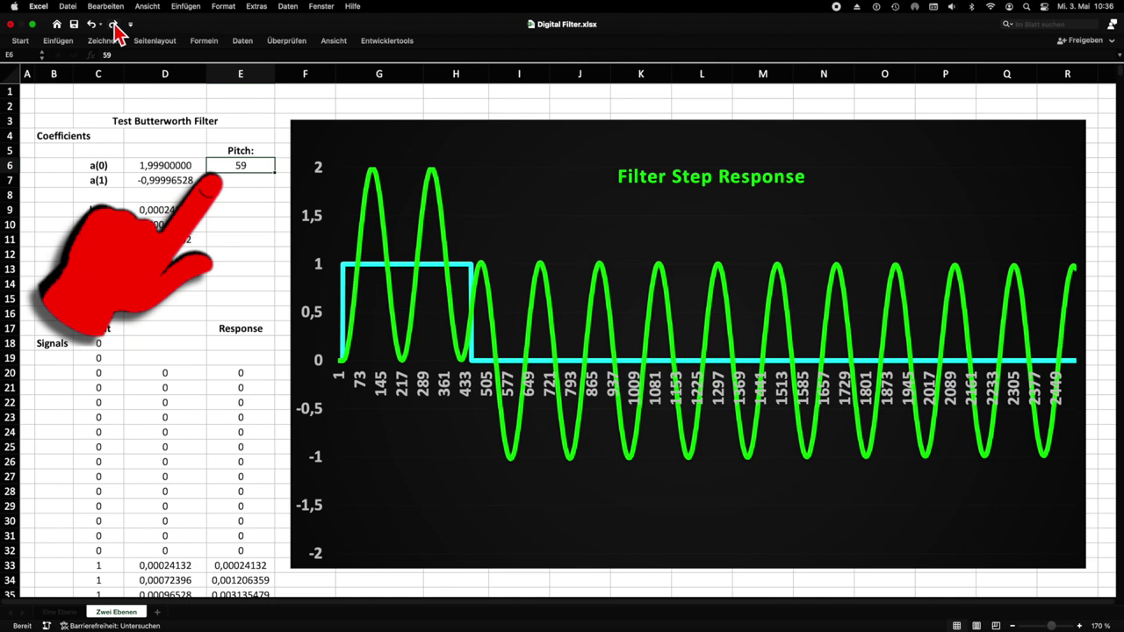
{"action": "left_click", "coordinate": [114, 24]}
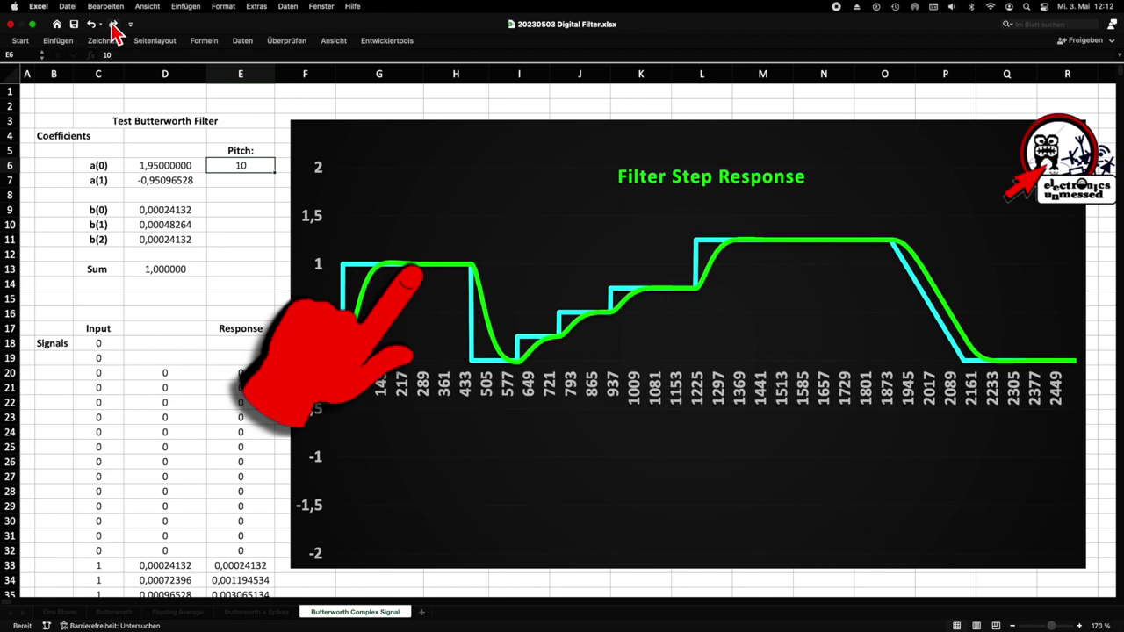
Step: Raise the complex-signal sheet's Pitch in E6 from 10 to 40 in steps of 10
{"action": "left_click", "coordinate": [113, 25]}
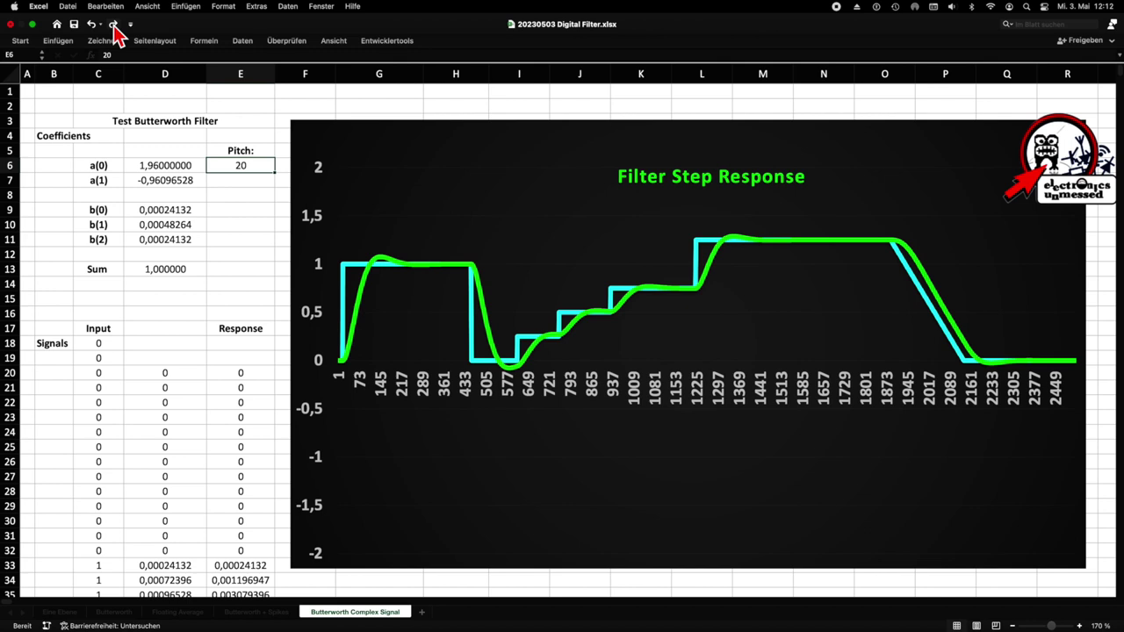
{"action": "left_click", "coordinate": [114, 24]}
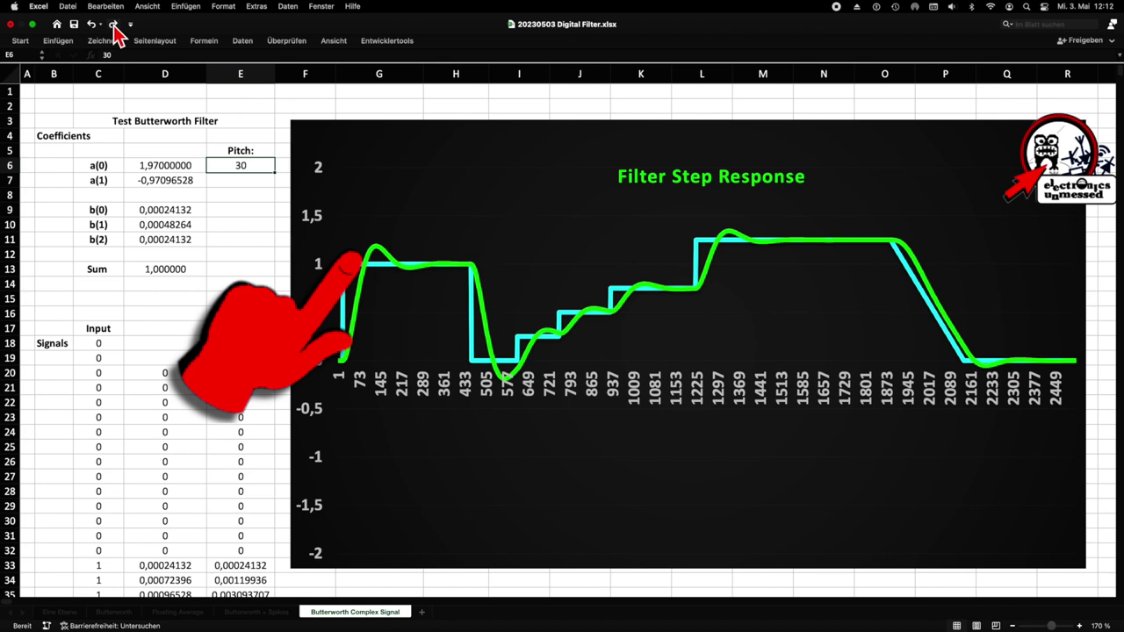
{"action": "left_click", "coordinate": [114, 25]}
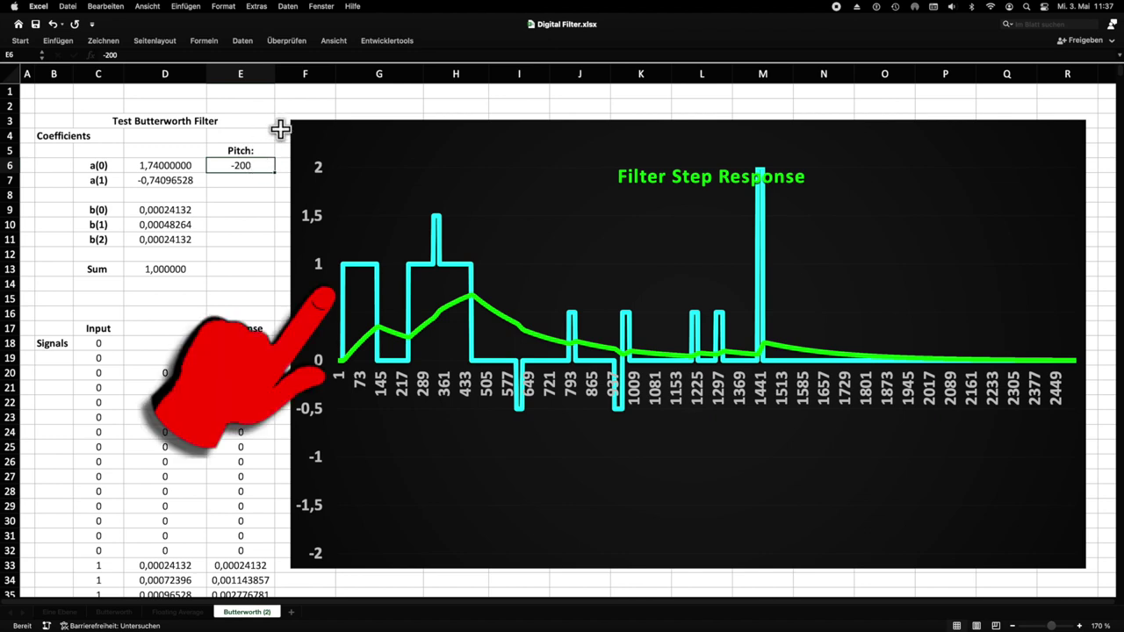
Step: Enter Pitch values -50, 0, 20 and finally 40 in cell E6 in turn
{"action": "type", "text": "-"}
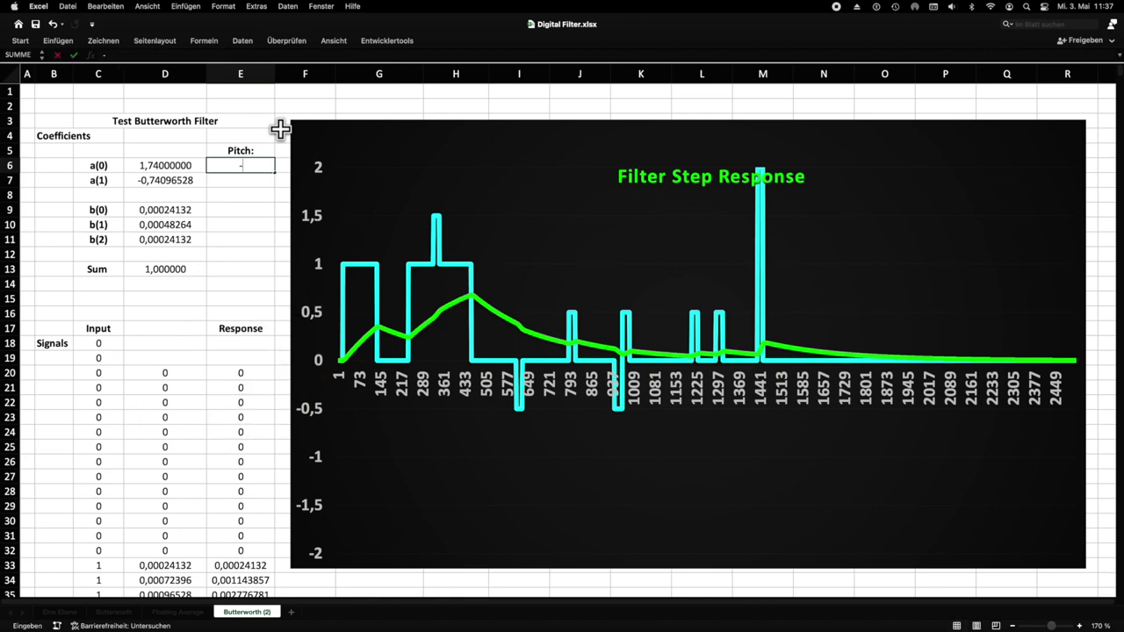
{"action": "type", "text": "50"}
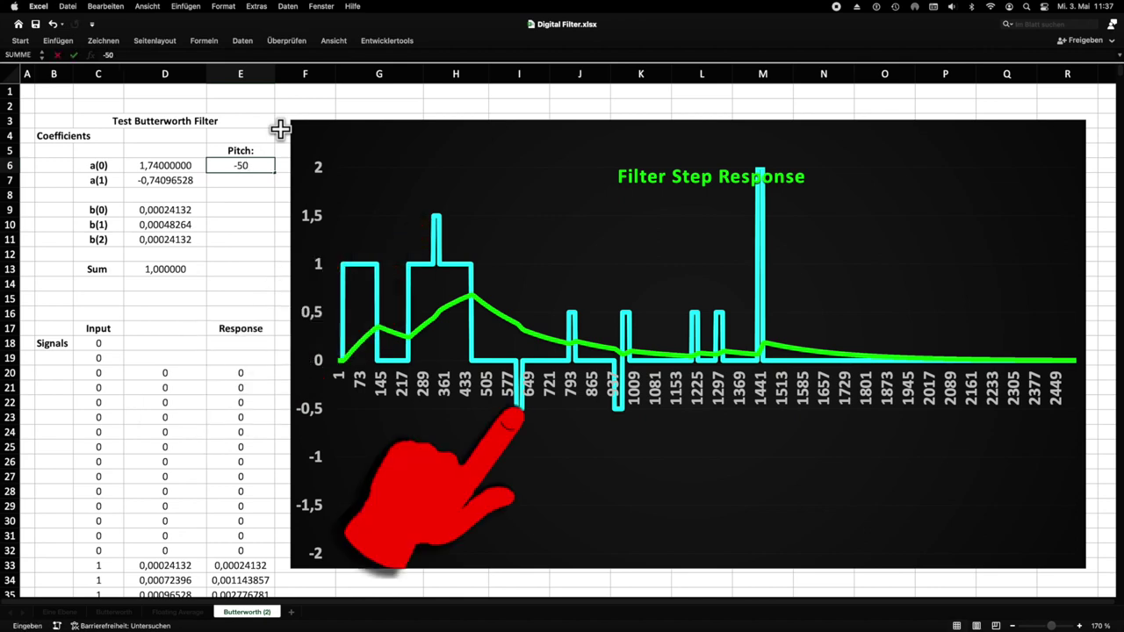
{"action": "key", "text": "Return"}
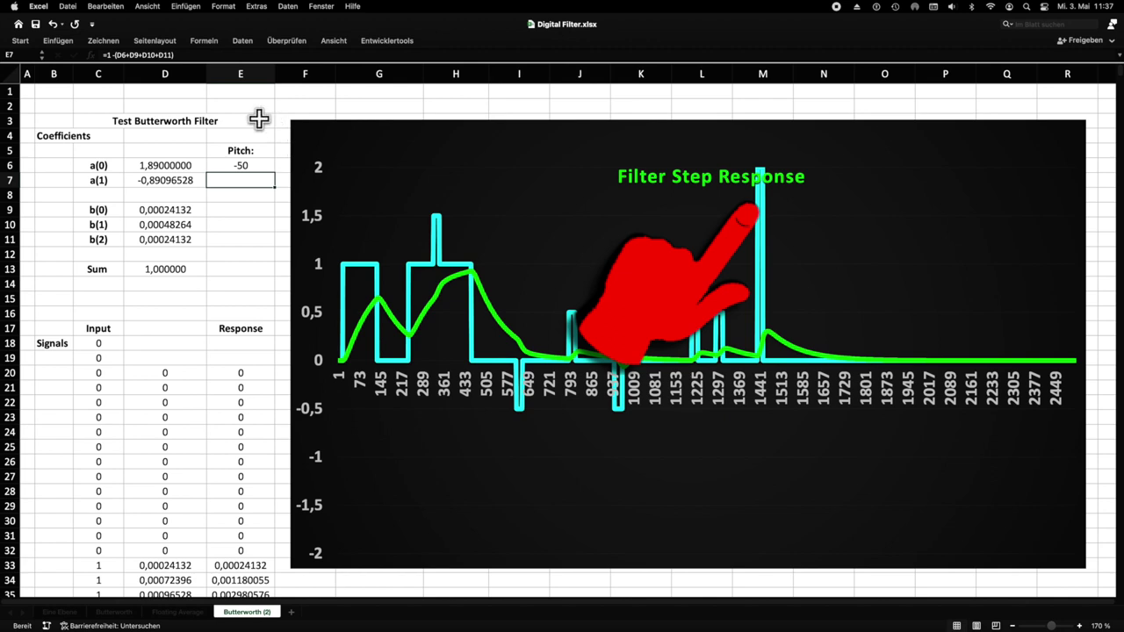
{"action": "left_click", "coordinate": [244, 166]}
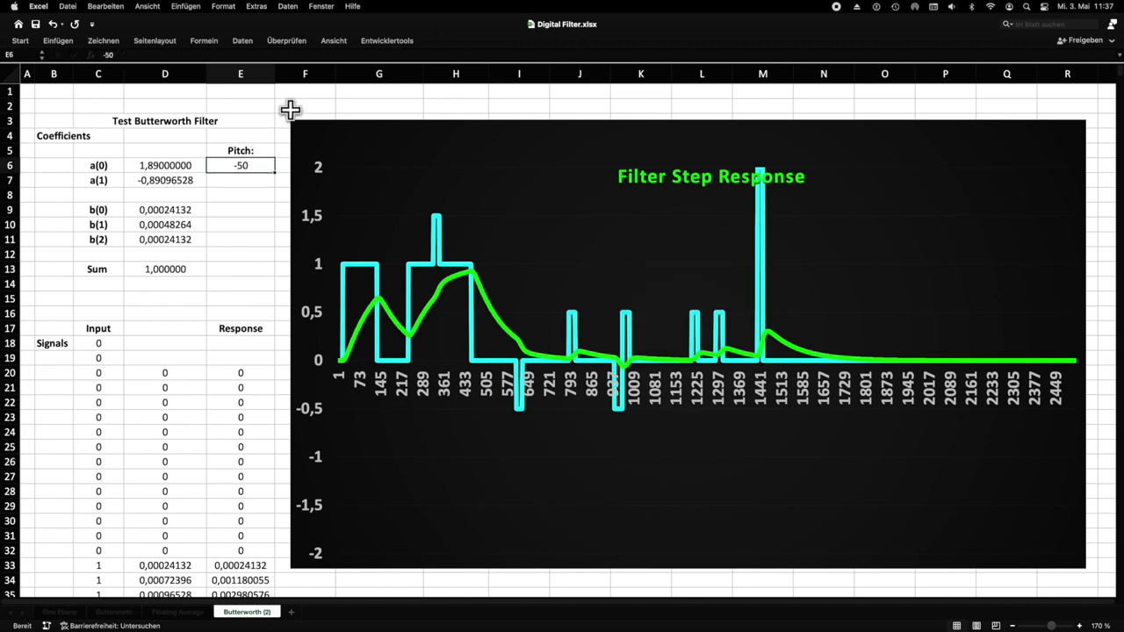
{"action": "type", "text": "0"}
{"action": "key", "text": "Return"}
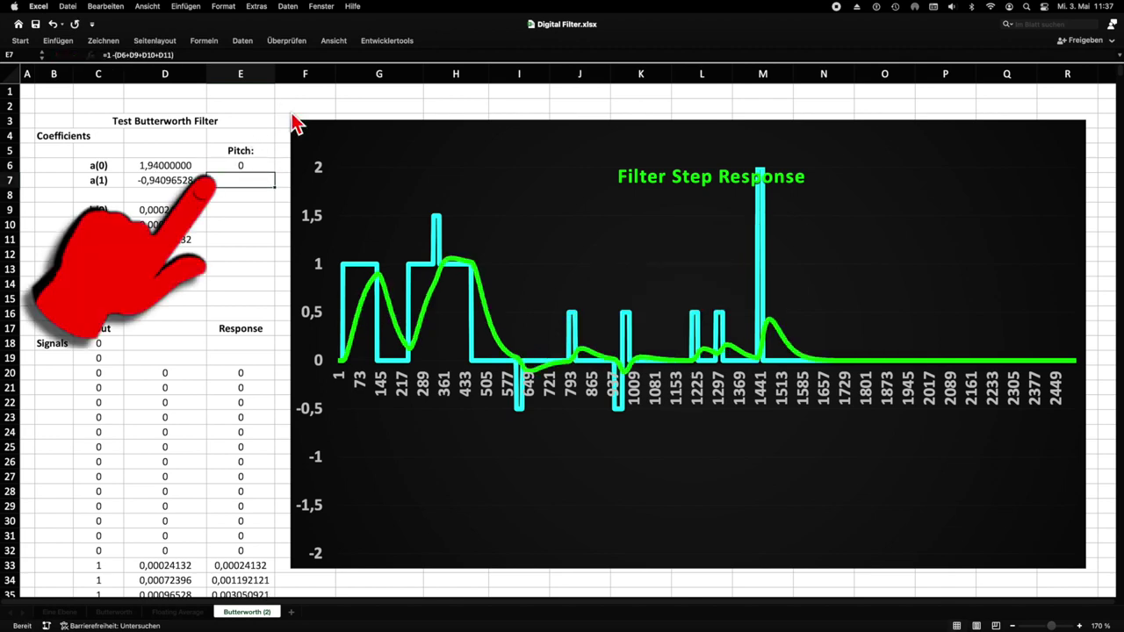
{"action": "left_click", "coordinate": [245, 167]}
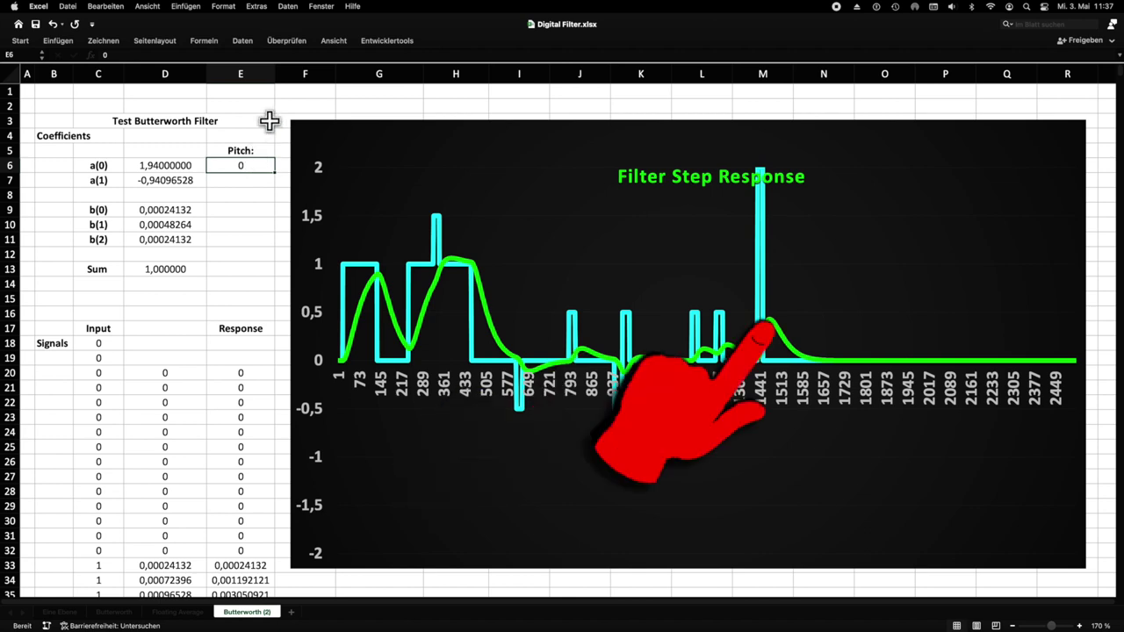
{"action": "type", "text": "20"}
{"action": "key", "text": "Return"}
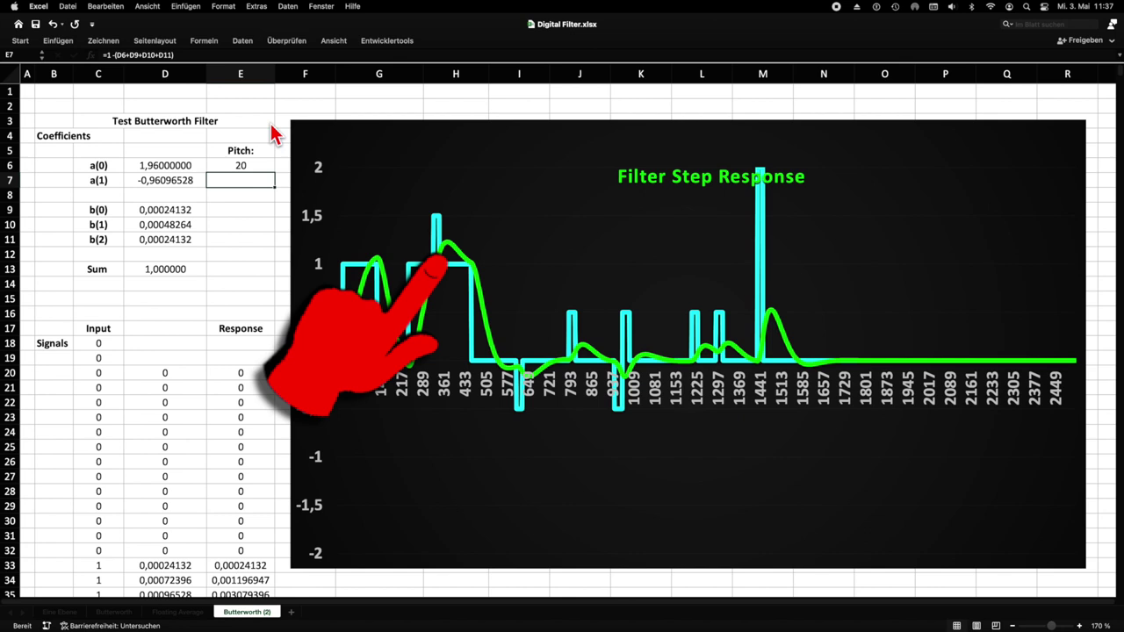
{"action": "left_click", "coordinate": [240, 167]}
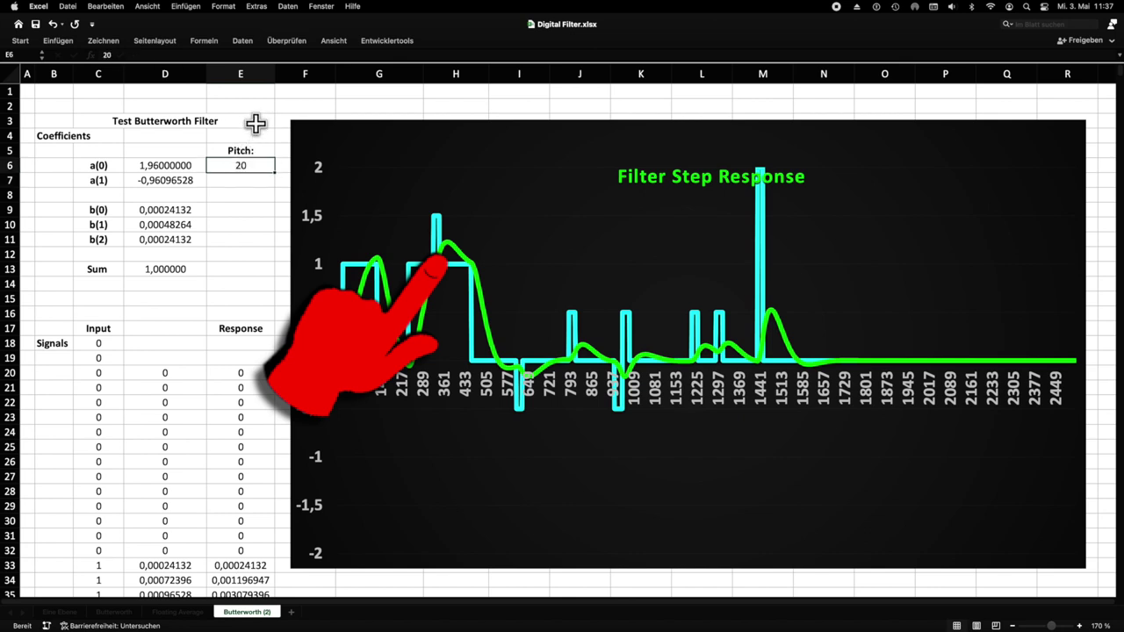
{"action": "type", "text": "40"}
{"action": "key", "text": "Return"}
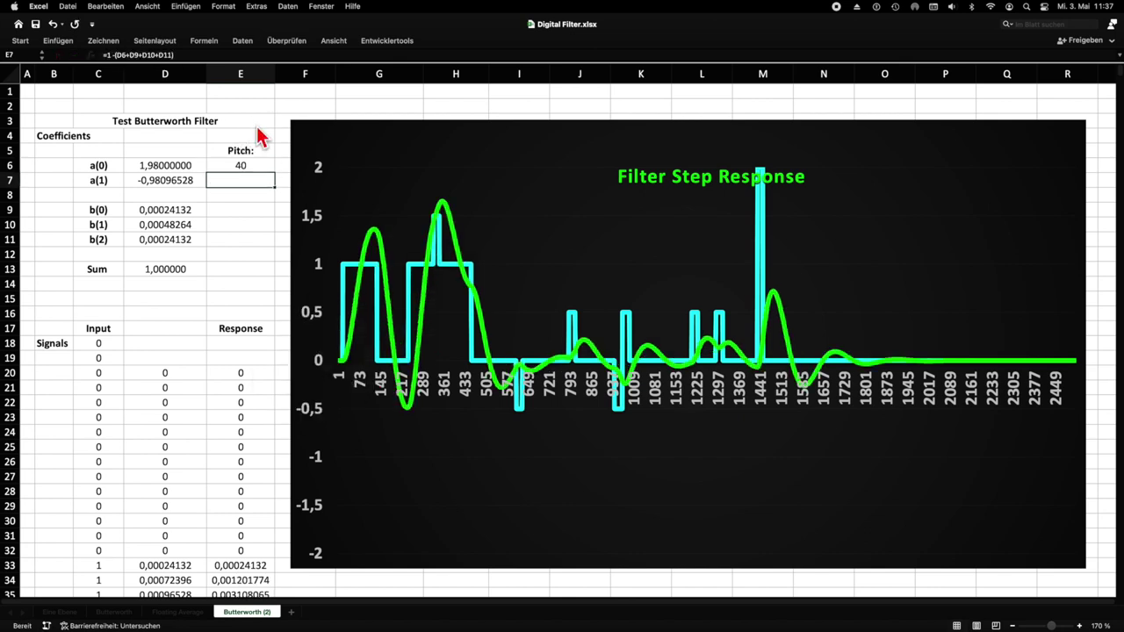